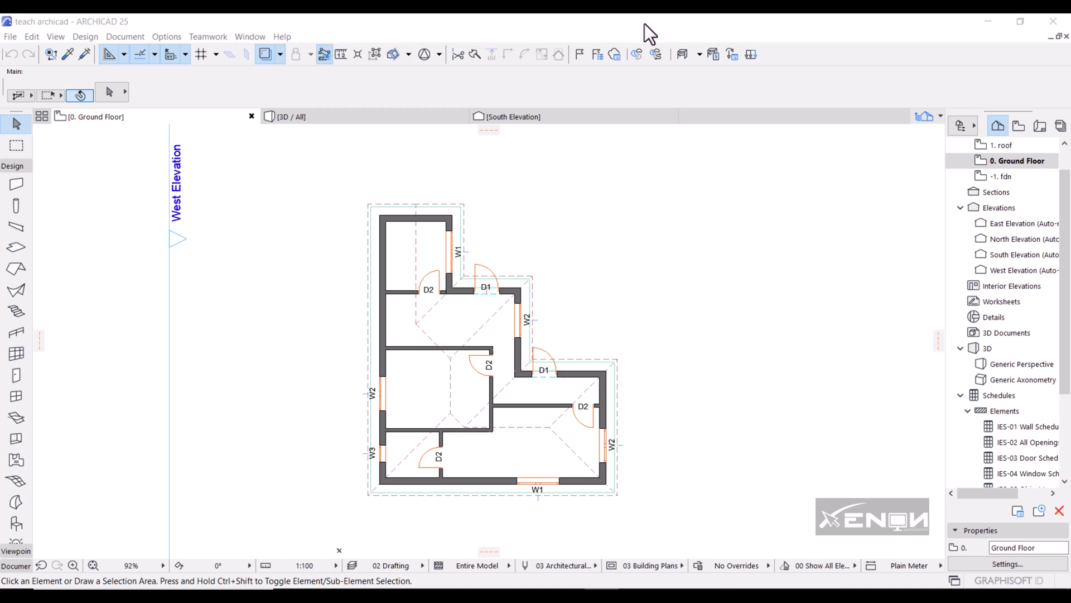
Switch from the ground floor plan to the 3D view of the whole house.
left_click(546, 308)
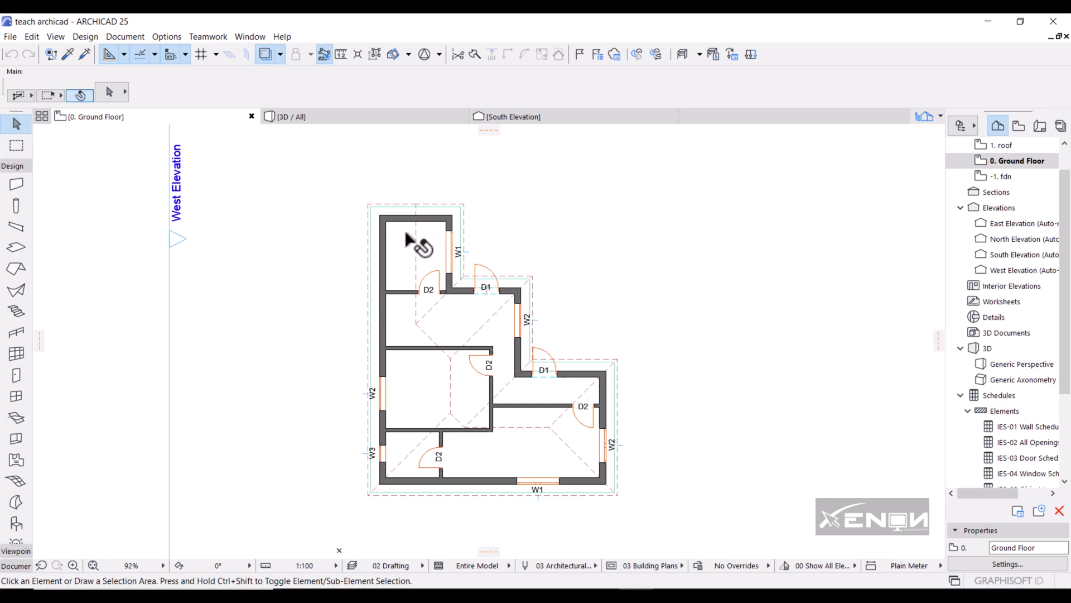
left_click(337, 118)
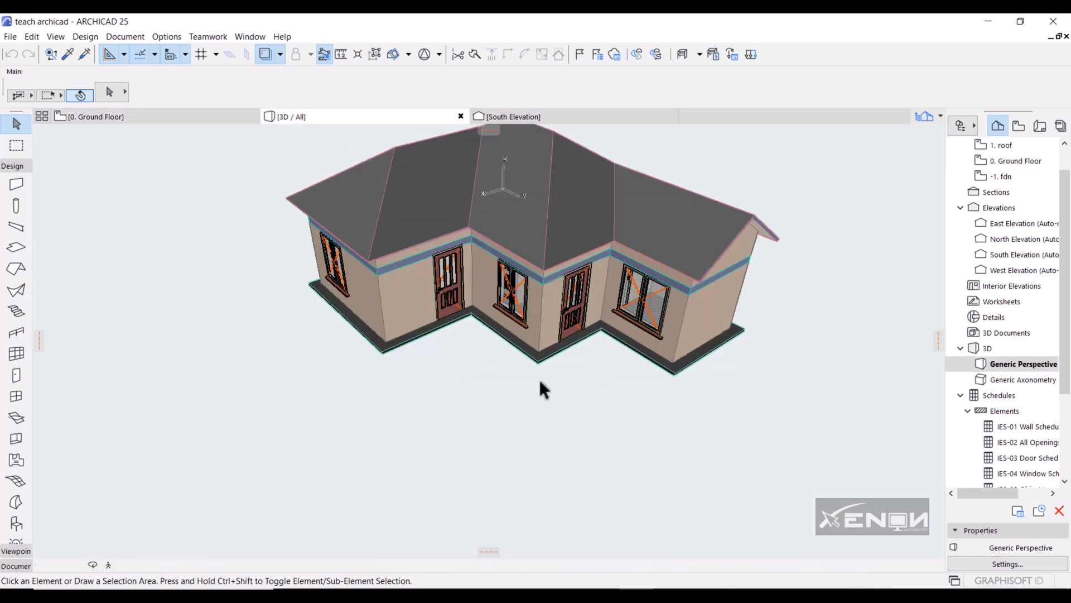
Pan and orbit the 3D model to inspect the house's underside, then return to 0. Ground Floor.
middle_click_drag(578, 352, 565, 389)
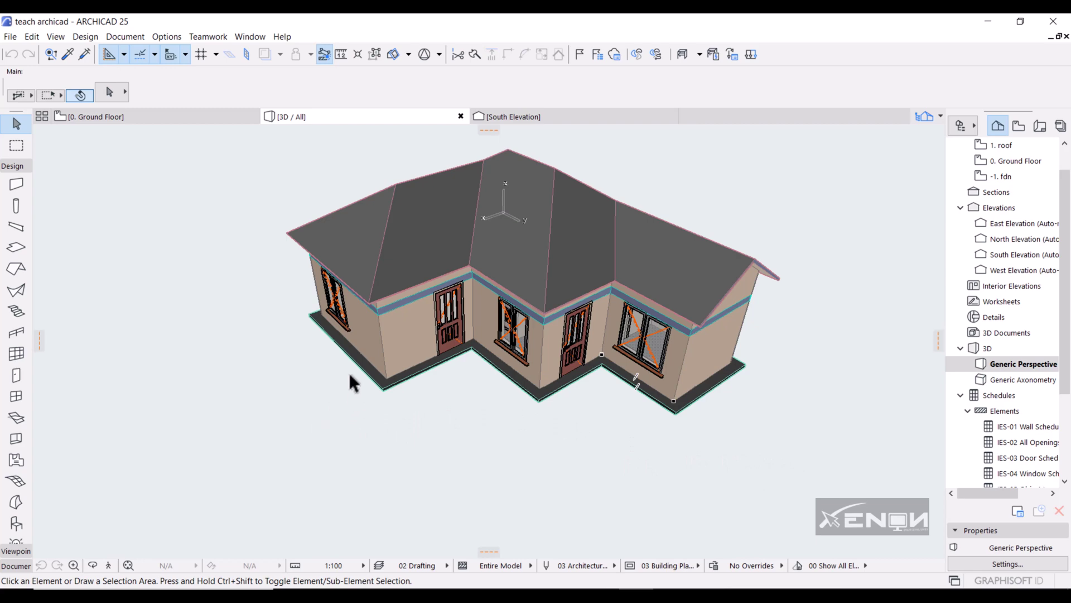
mouse_move(588, 426)
middle_mouse_down("shift")
mouse_move(564, 387)
mouse_move(552, 273)
mouse_move(611, 434)
middle_mouse_up("shift")
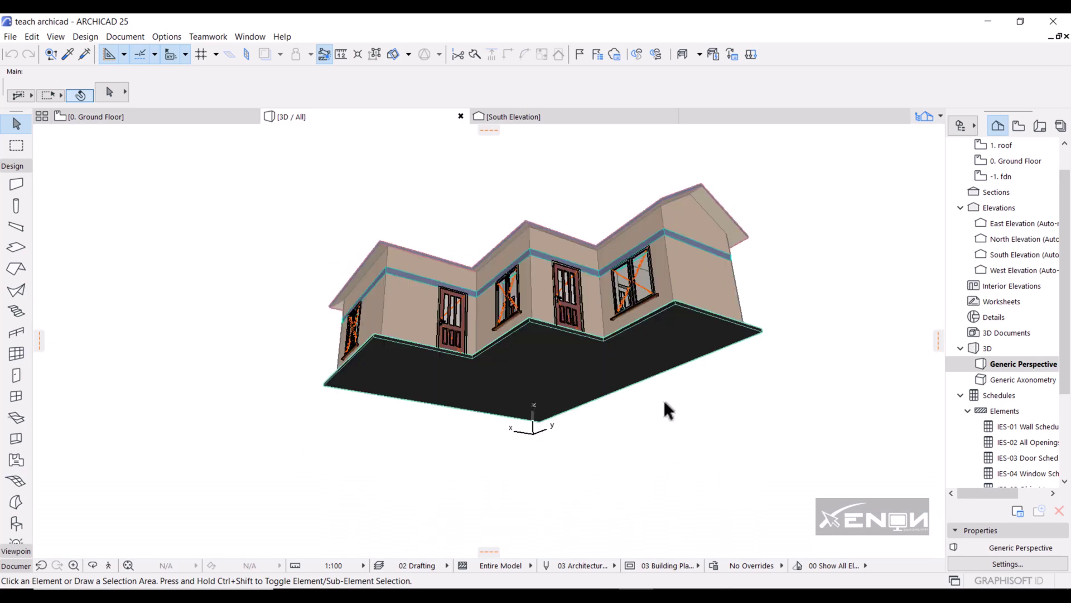
middle_click_drag(685, 442, 631, 426, "shift")
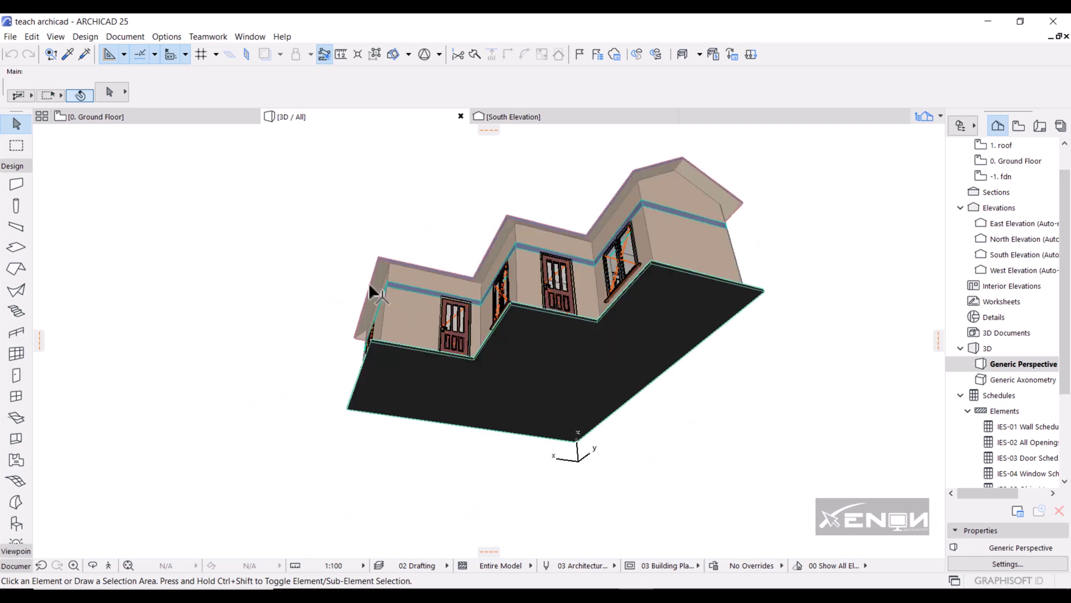
left_click(152, 118)
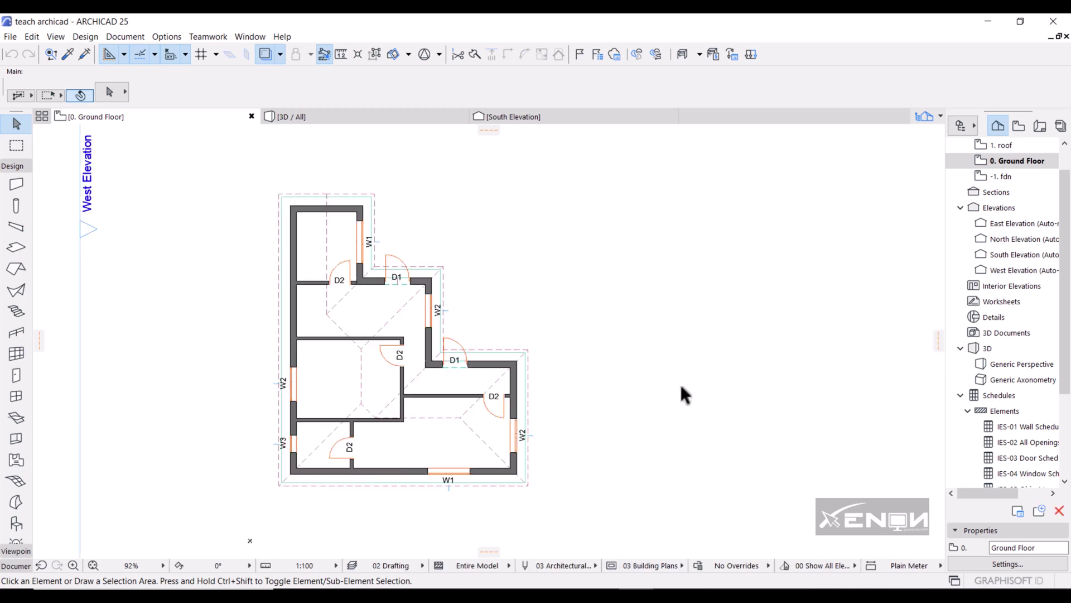
Shift the plan left and activate the Wall tool on Structural - Bearing, Outside Face reference line.
middle_click_drag(674, 393, 668, 393)
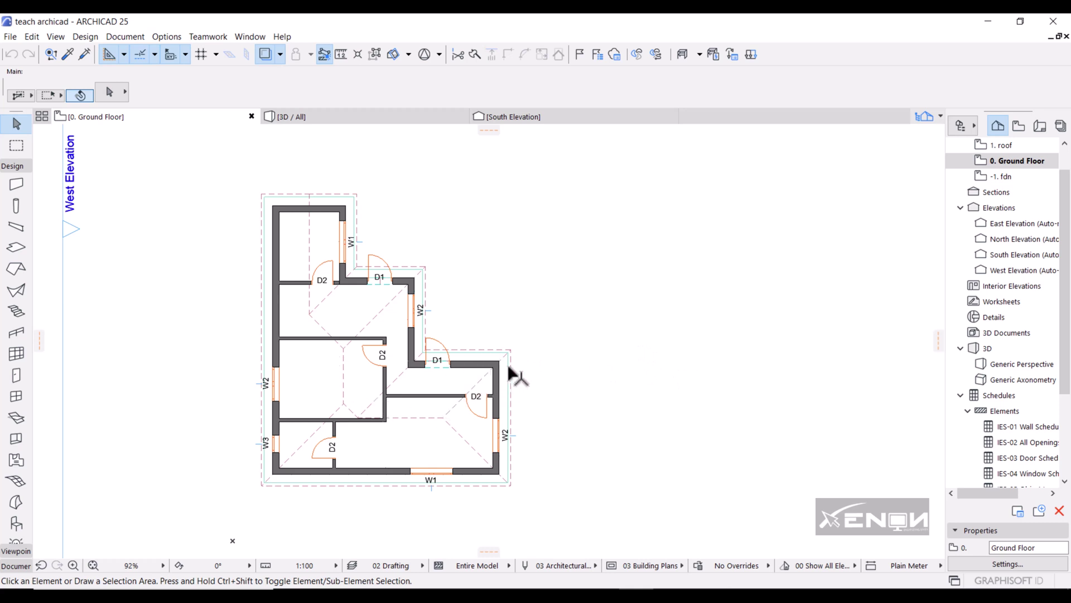
middle_click_drag(614, 362, 599, 359)
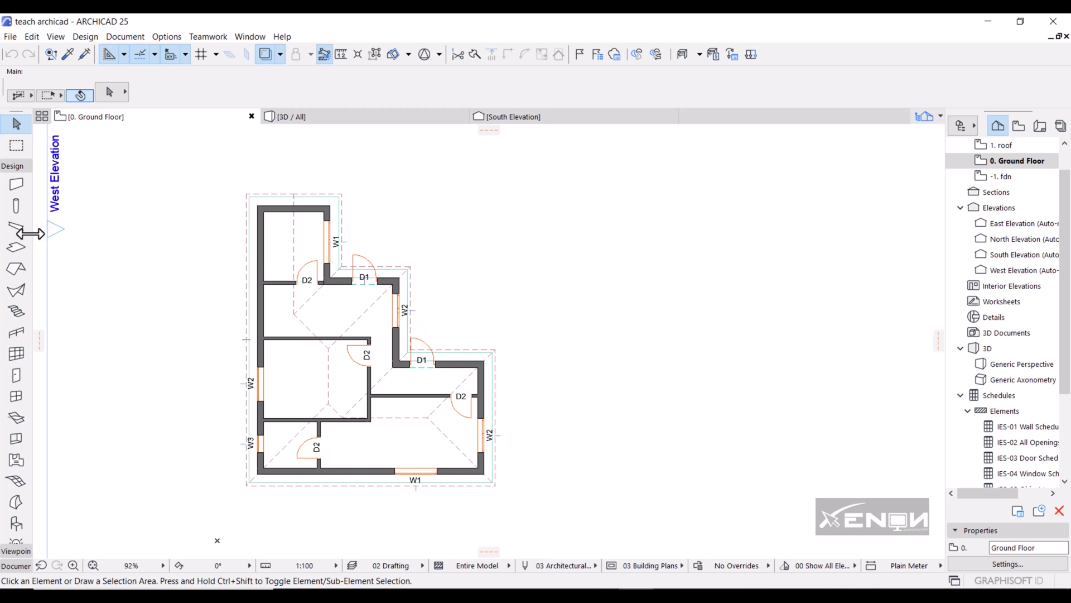
left_click(16, 184)
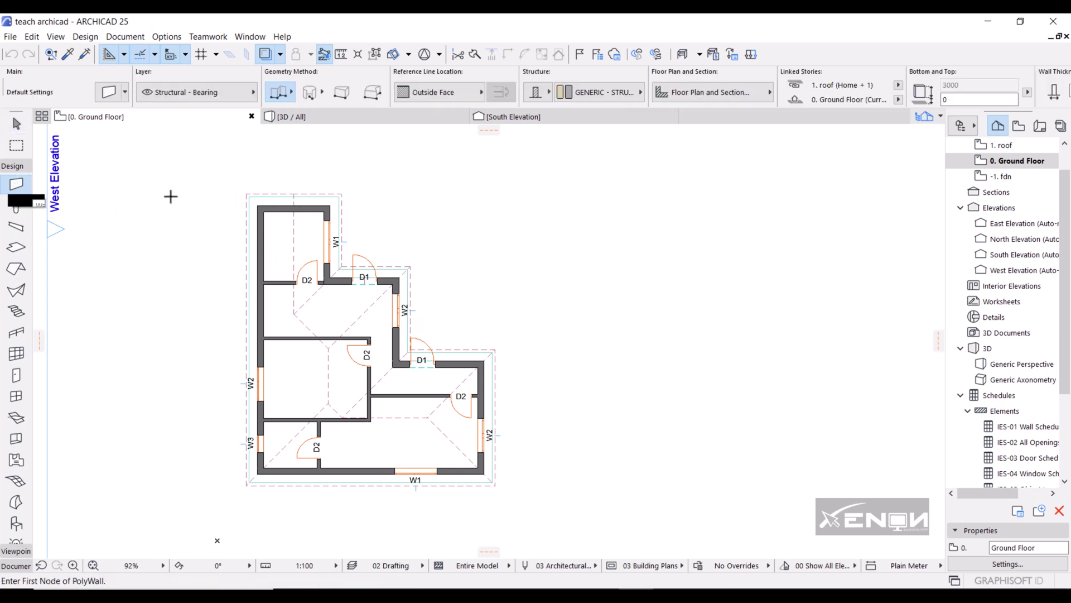
left_click(176, 35)
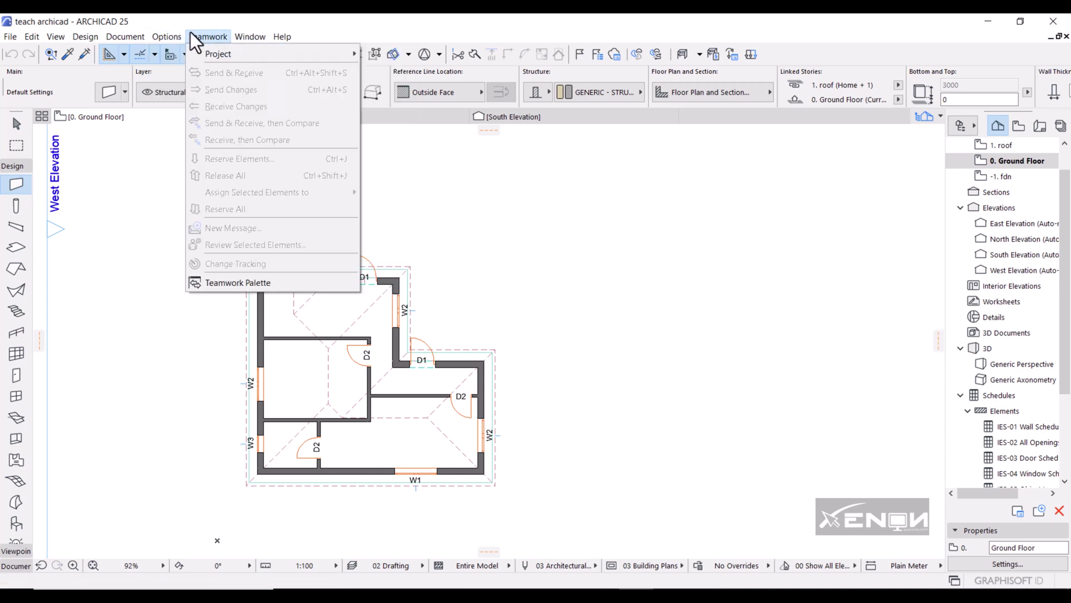
Create a new custom complex profile named 'foundation' in the Profile Manager.
mouse_move(230, 54)
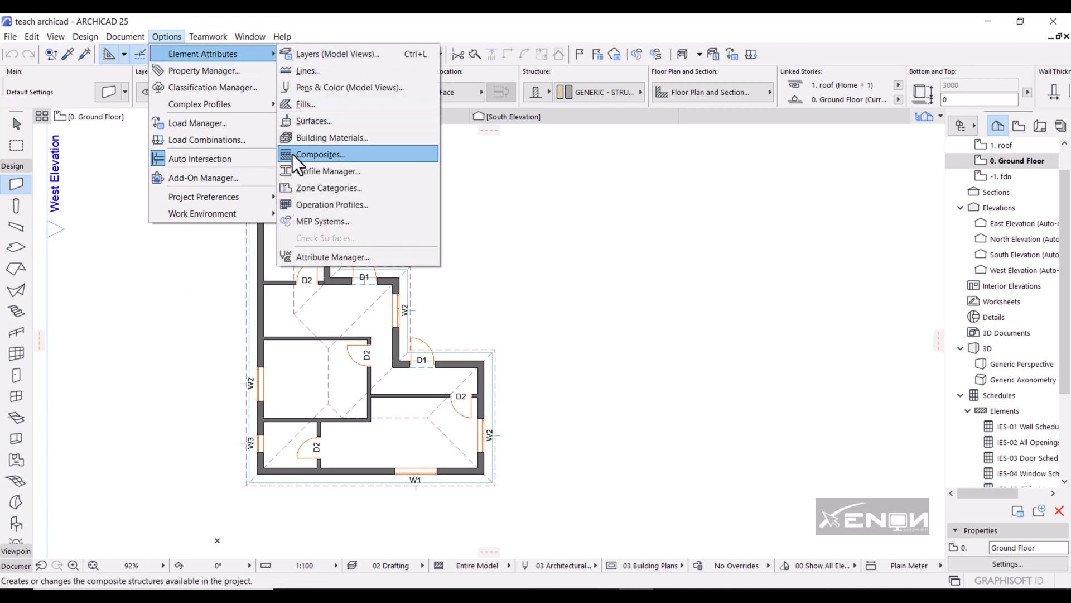
left_click(343, 171)
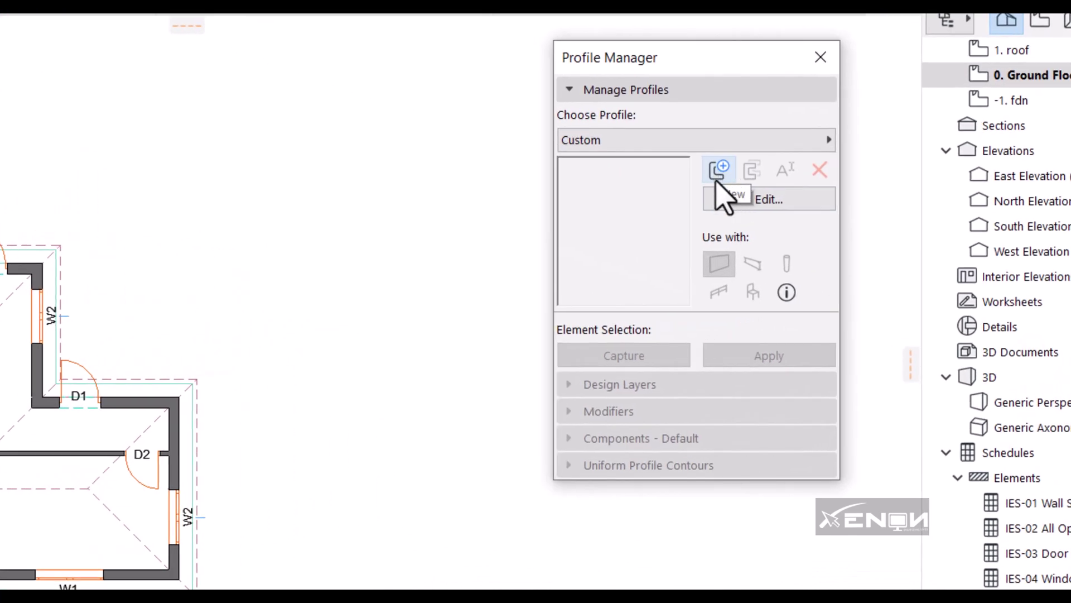
left_click(720, 169)
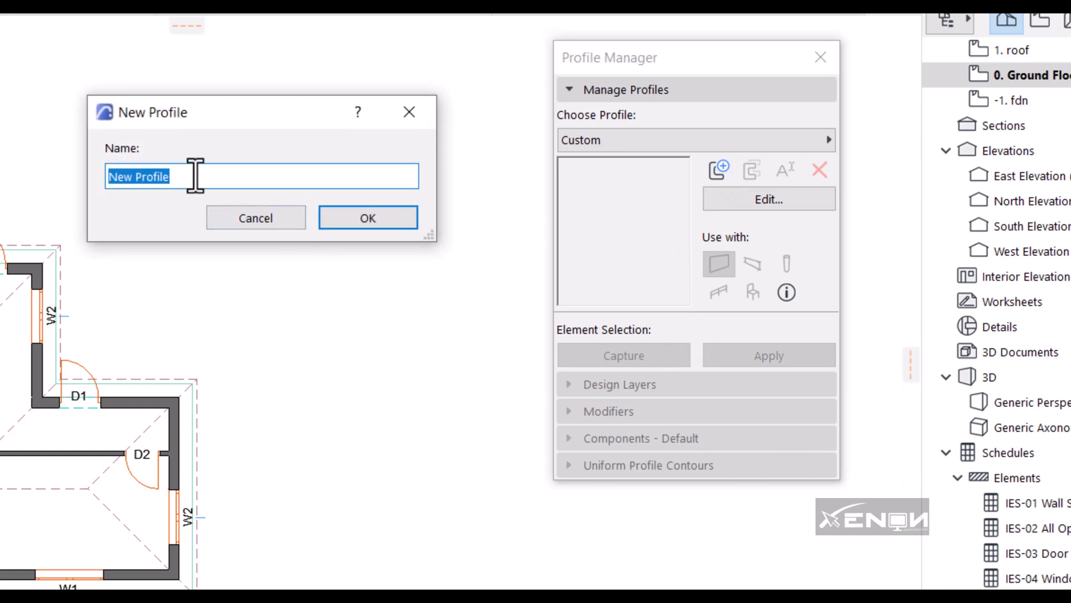
type("foundation")
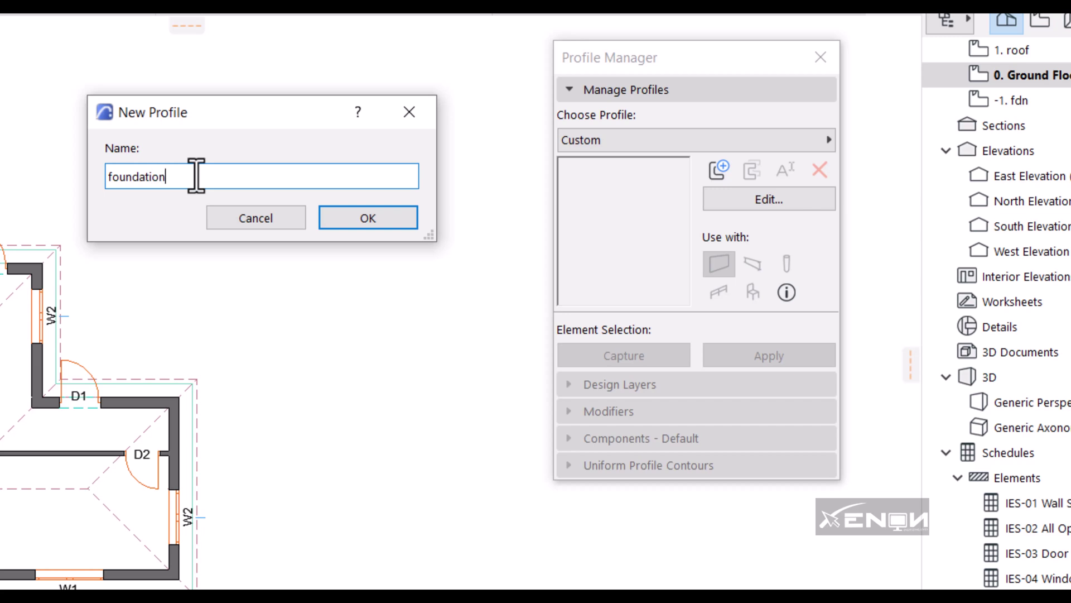
left_click(373, 217)
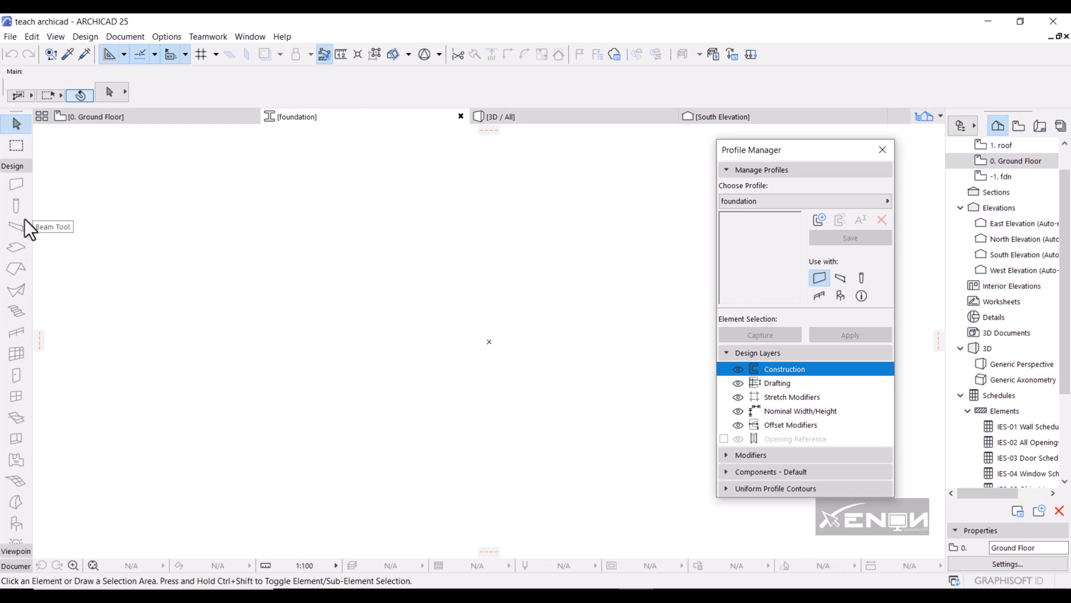
Start a Concrete Block - Structural rectangle fill with the Fill tool, placing its first corner.
scroll(21, 475, "down", 3)
left_click(12, 567)
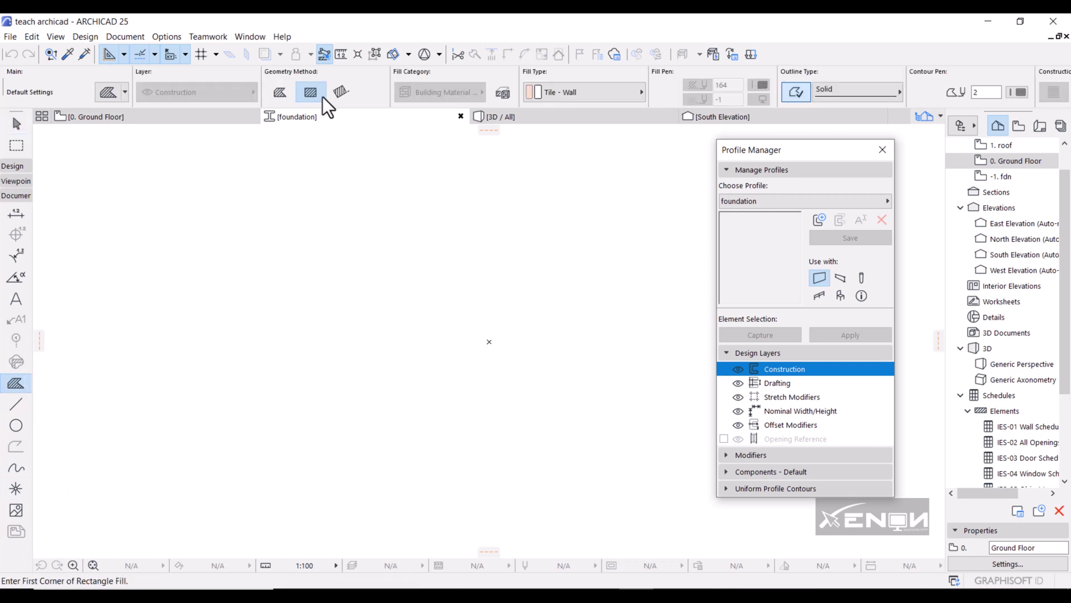
left_click(589, 98)
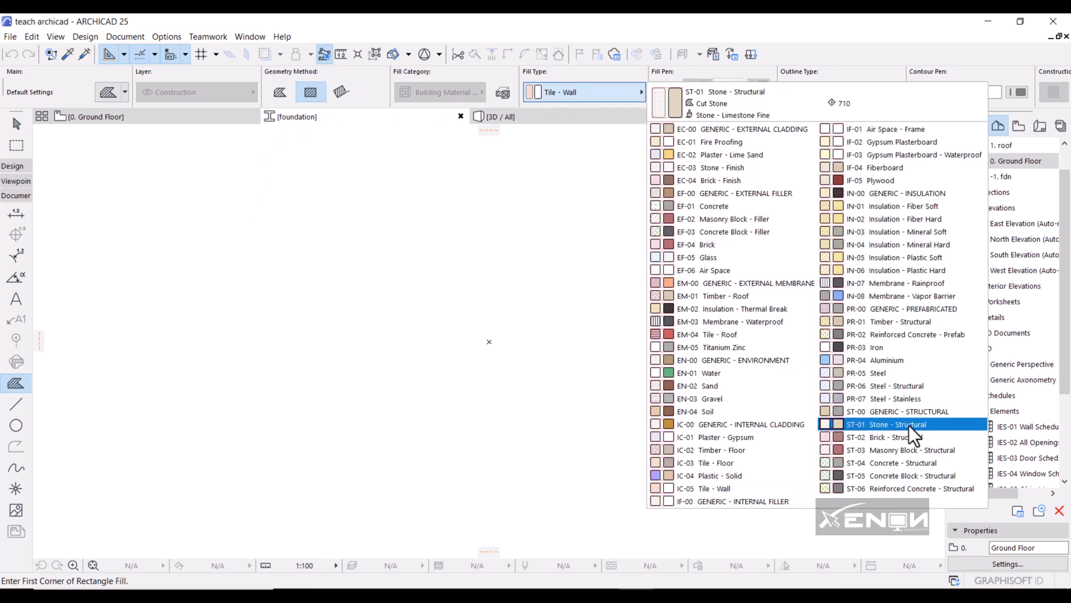
left_click(923, 477)
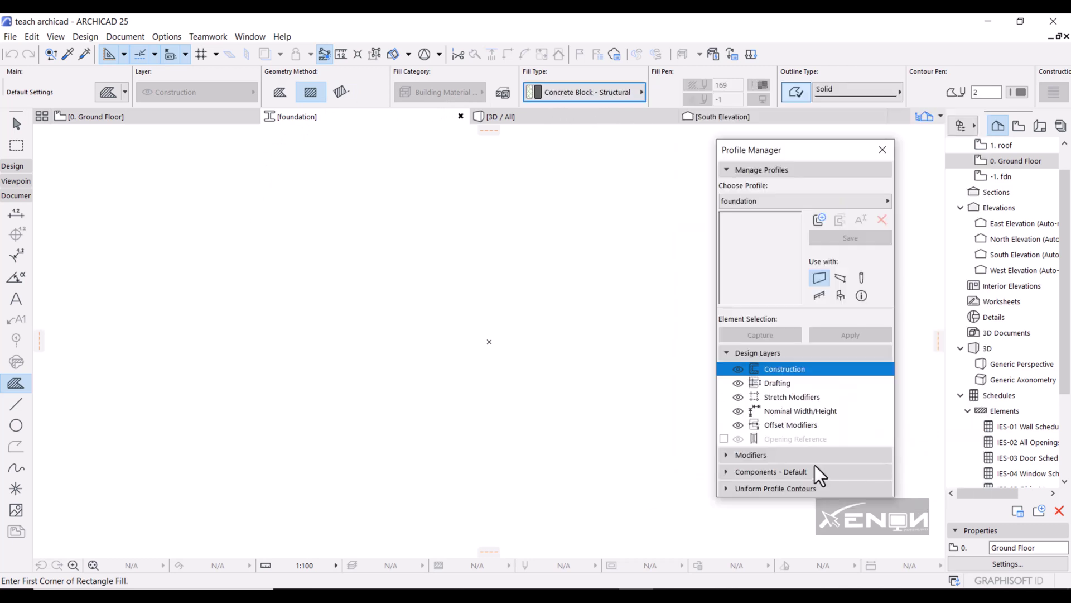
left_click(213, 337)
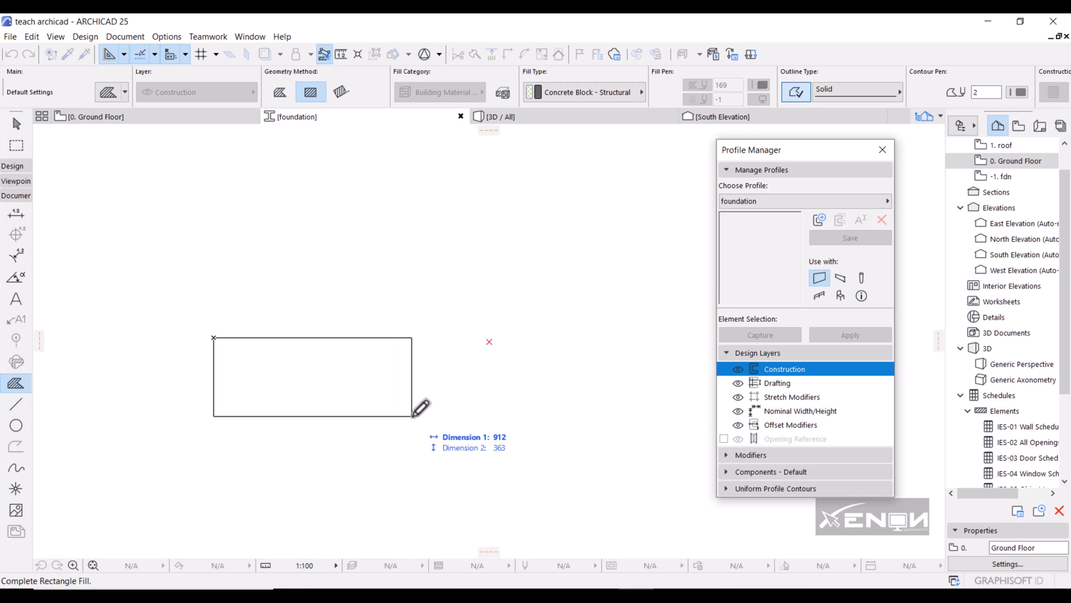
Finish the concrete block rectangle at 675 wide by 150 high and bring it back into view.
type("675")
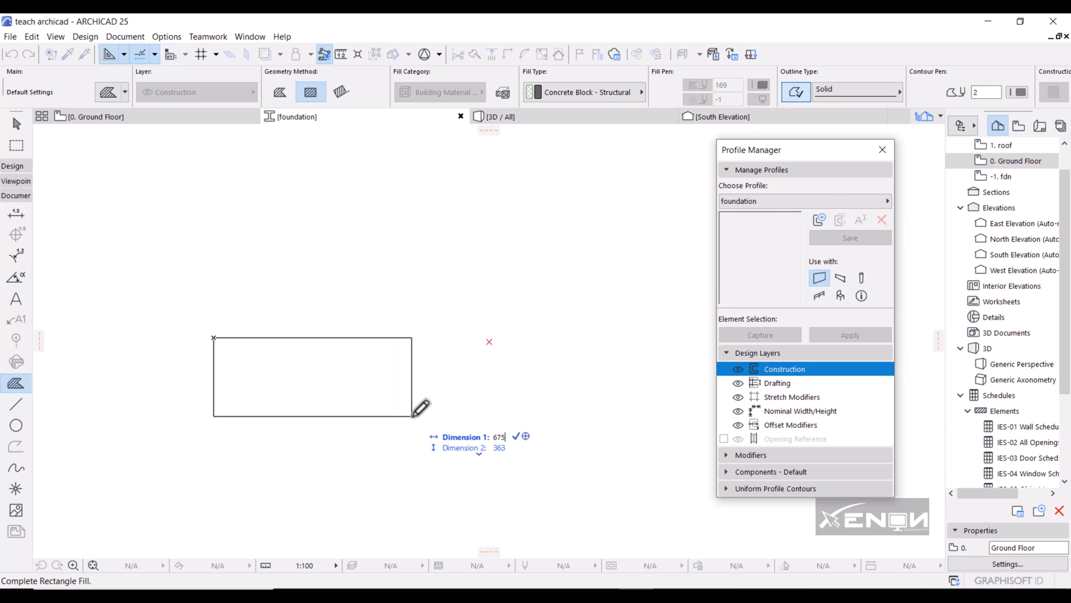
key("Tab")
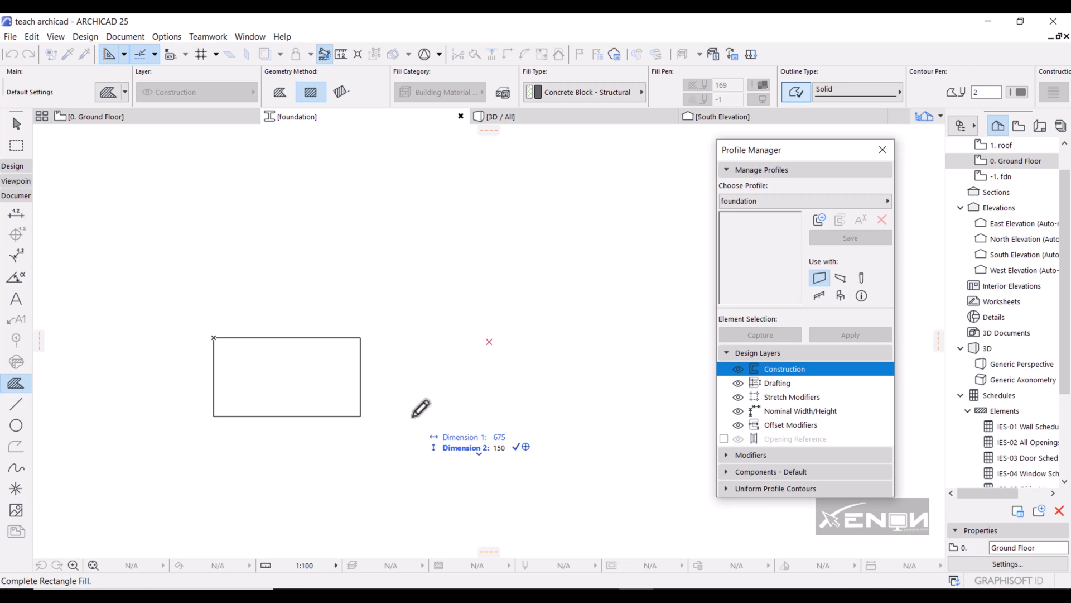
key("Return")
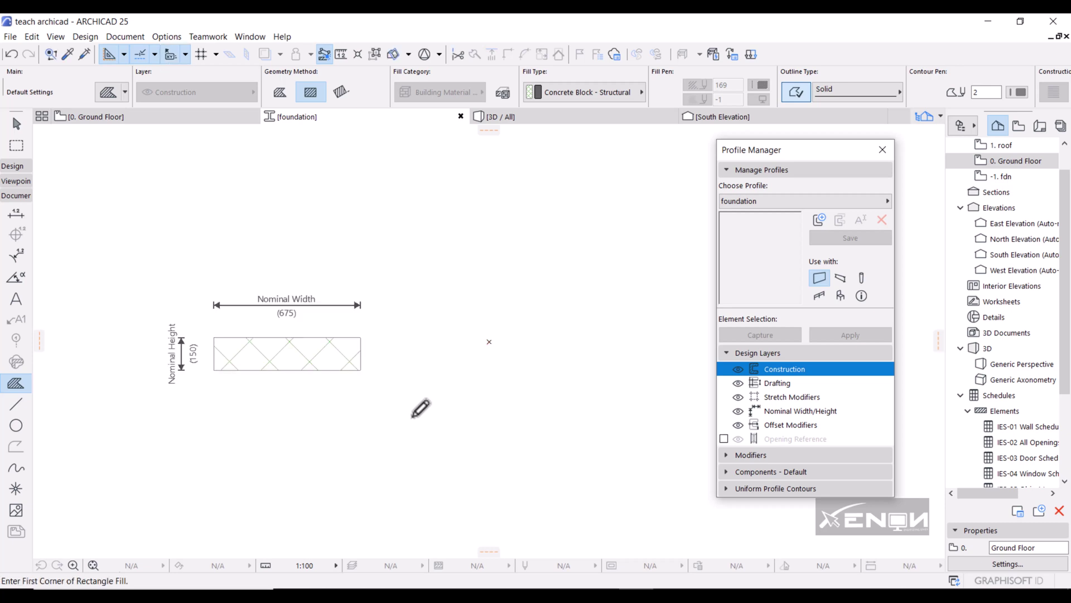
scroll(258, 350, "up", 3)
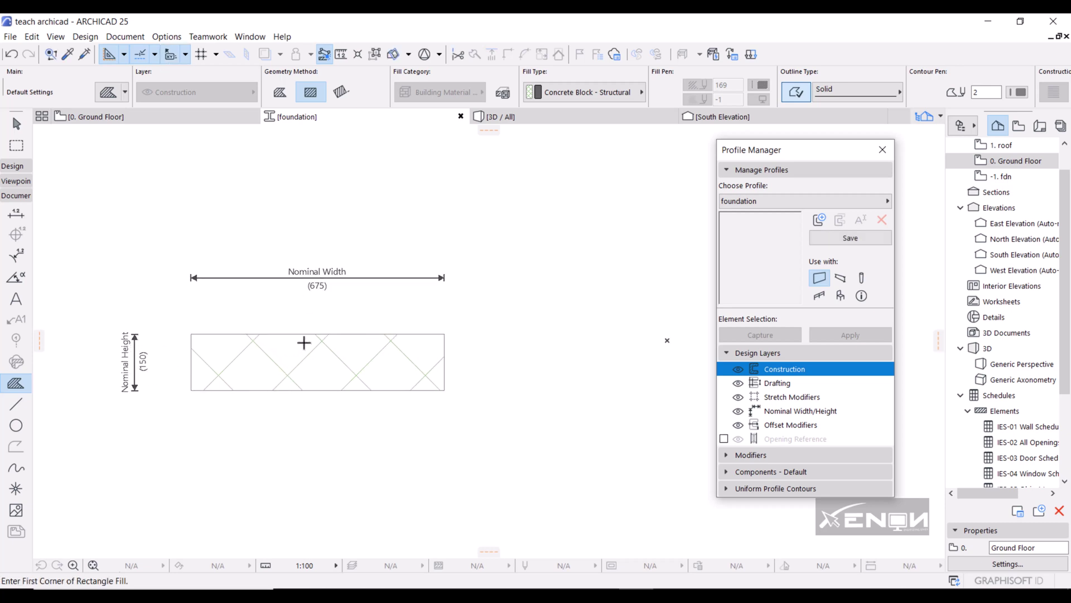
scroll(341, 350, "down", 1)
mouse_move(342, 349)
middle_mouse_down()
mouse_move(376, 352)
mouse_move(342, 374)
mouse_move(326, 367)
middle_mouse_up()
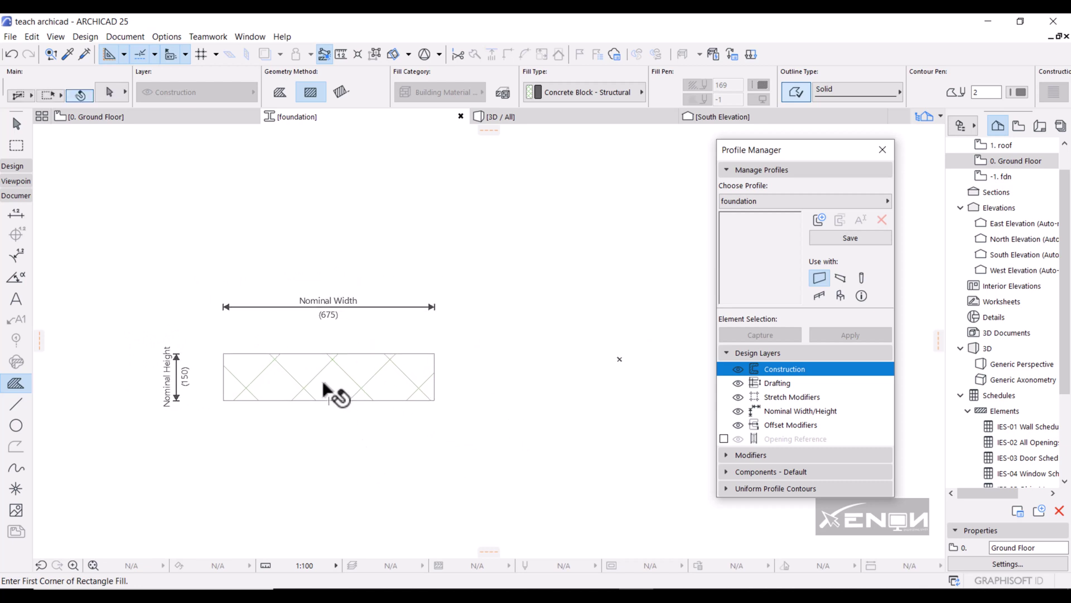
Switch the 675 × 150 base rectangle's fill to Concrete - Structural.
left_click(332, 393, "shift")
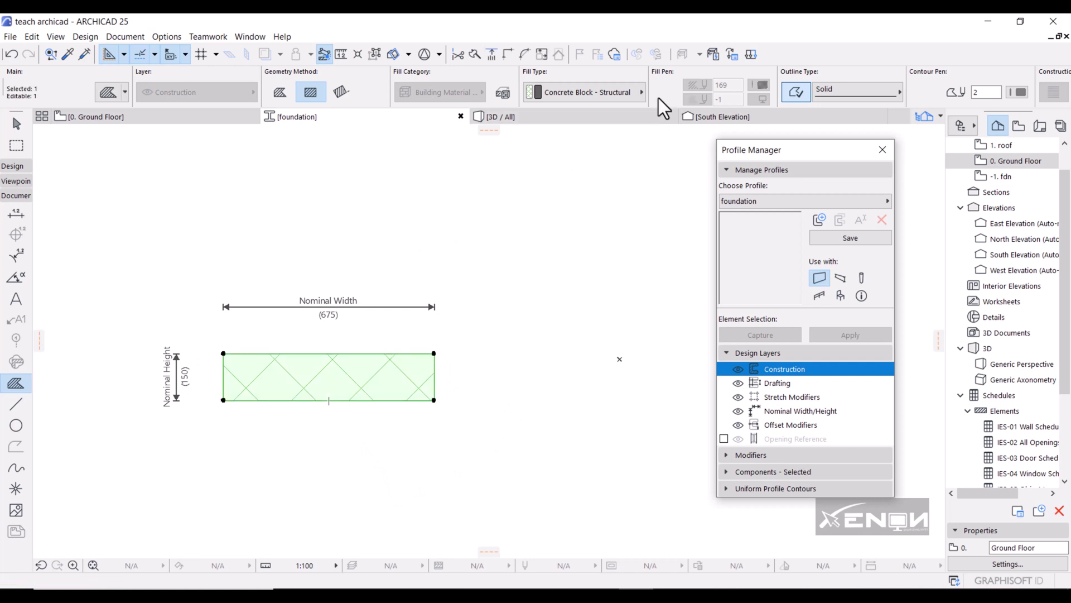
left_click(636, 93)
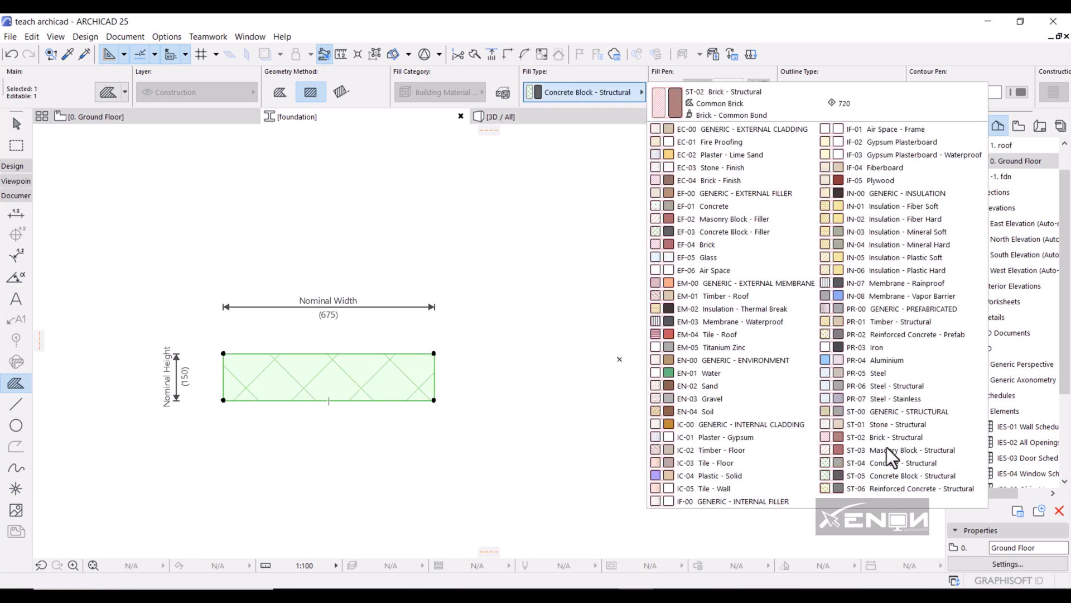
left_click(886, 462)
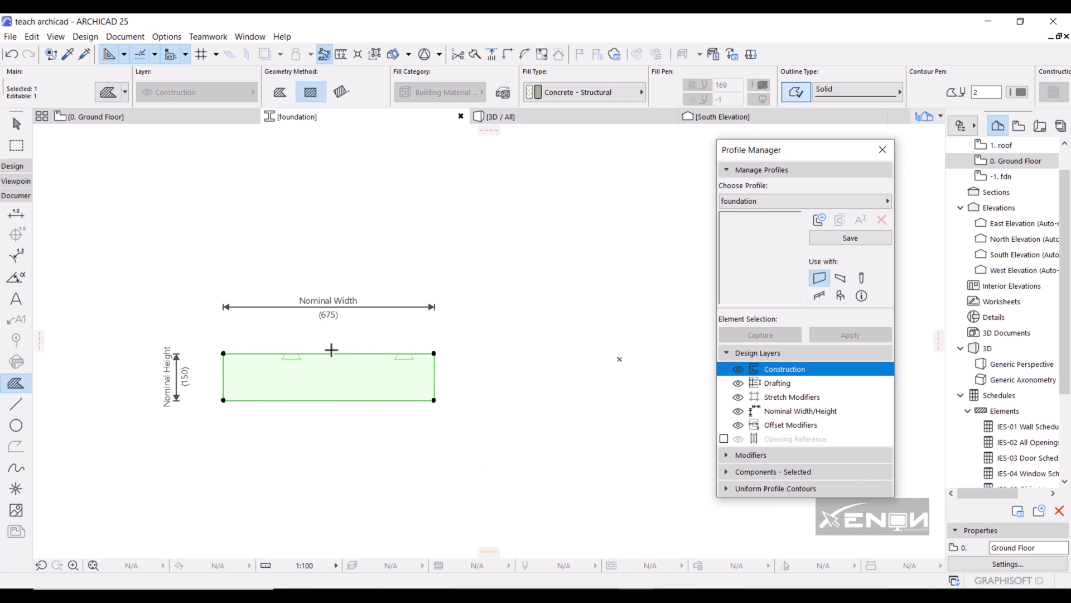
middle_click_drag(331, 349, 339, 394)
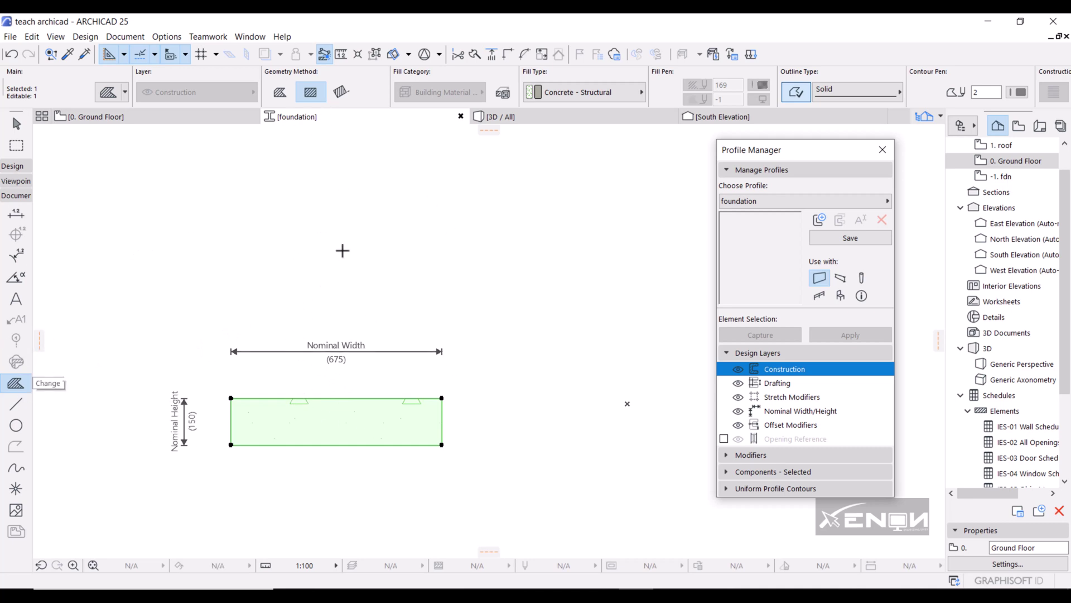
middle_click_drag(340, 247, 345, 327)
scroll(305, 210, "down", 1)
Draw a 225 × 850 rectangle fill above the base and change its fill to Brick.
key("Escape")
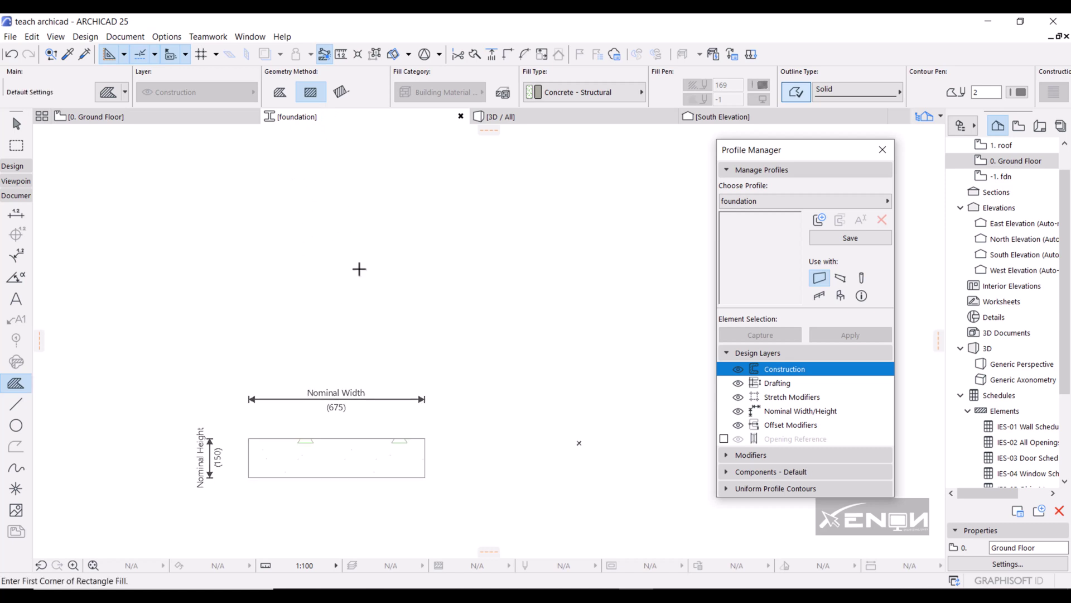
left_click(318, 186)
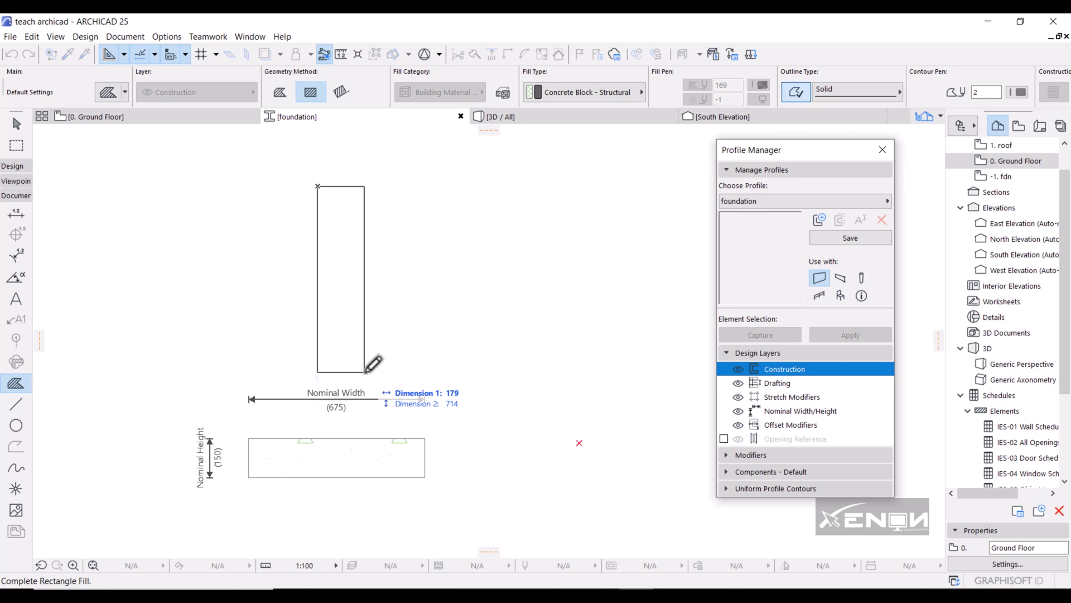
key("Tab")
type("225")
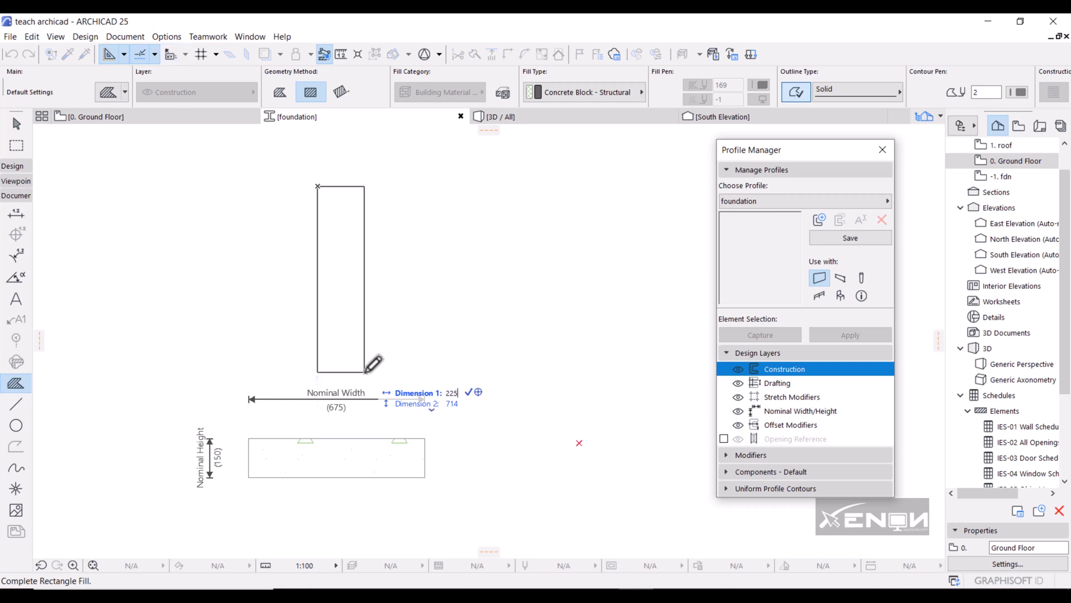
key("Tab")
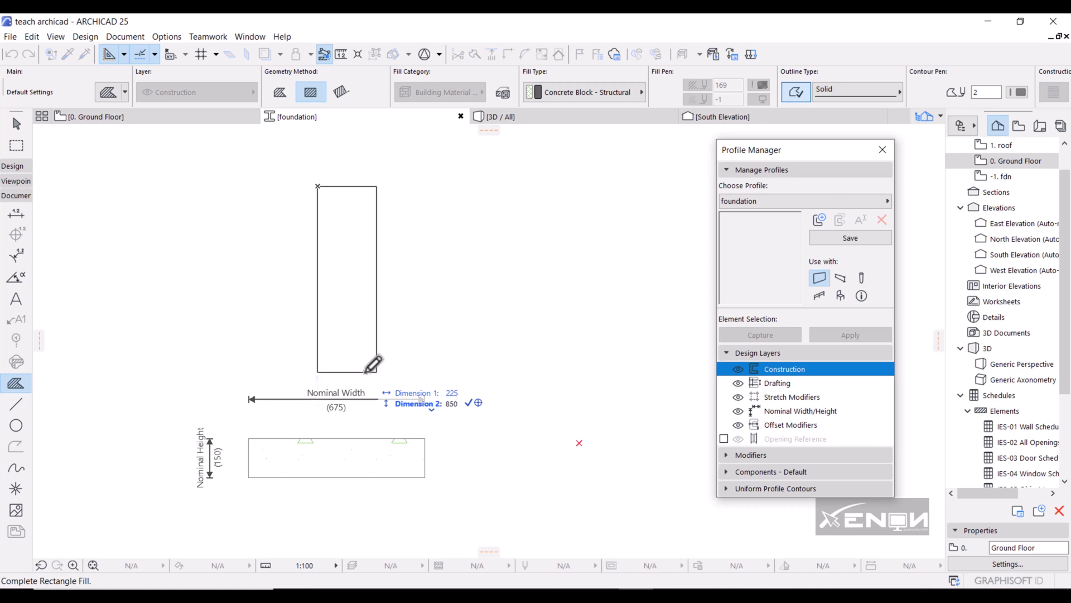
key("Return")
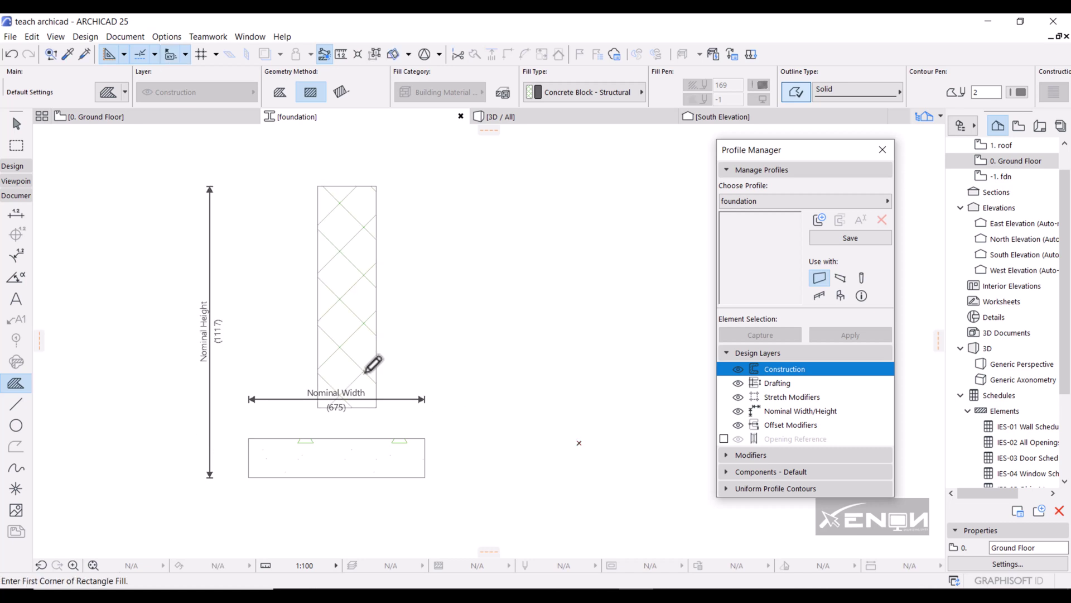
left_click(368, 283, "shift")
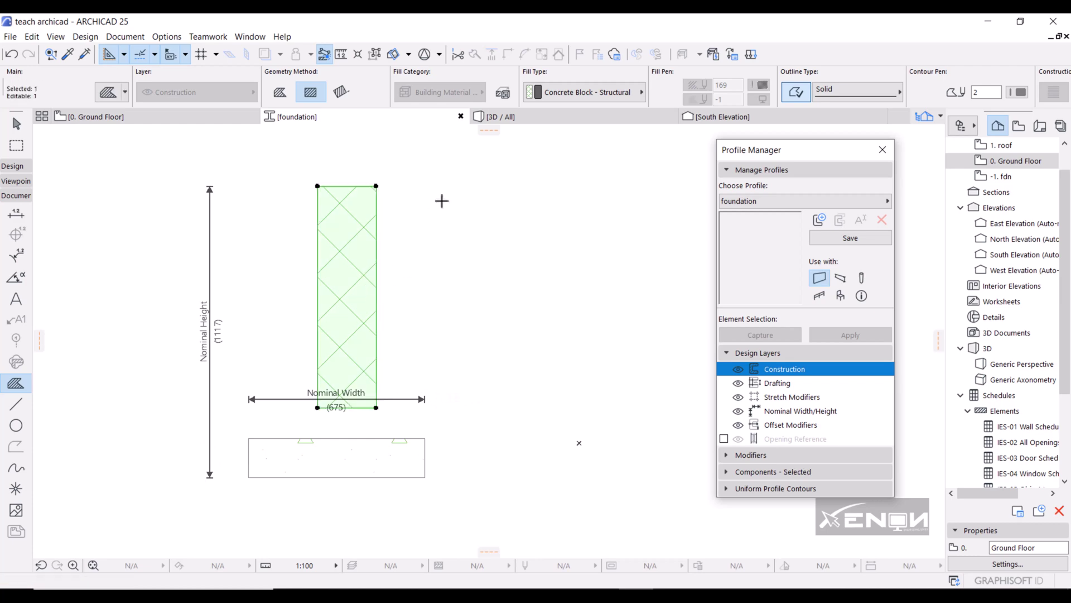
left_click(602, 94)
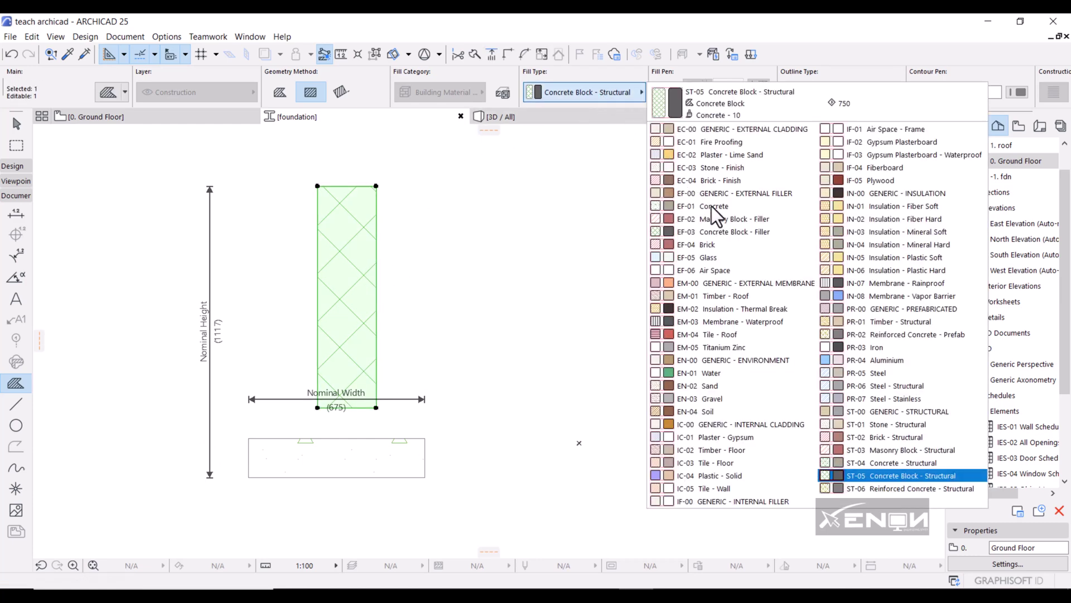
left_click(721, 245)
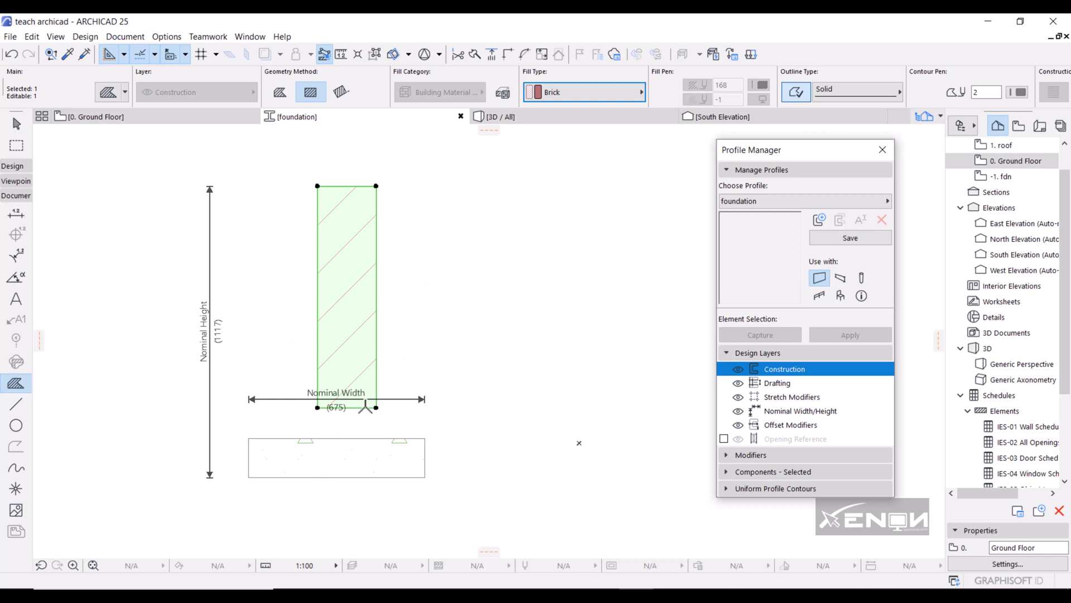
Move the brick rectangle by its bottom midpoint onto the base's top, making the profile 1000 high.
middle_click_drag(377, 292, 380, 226)
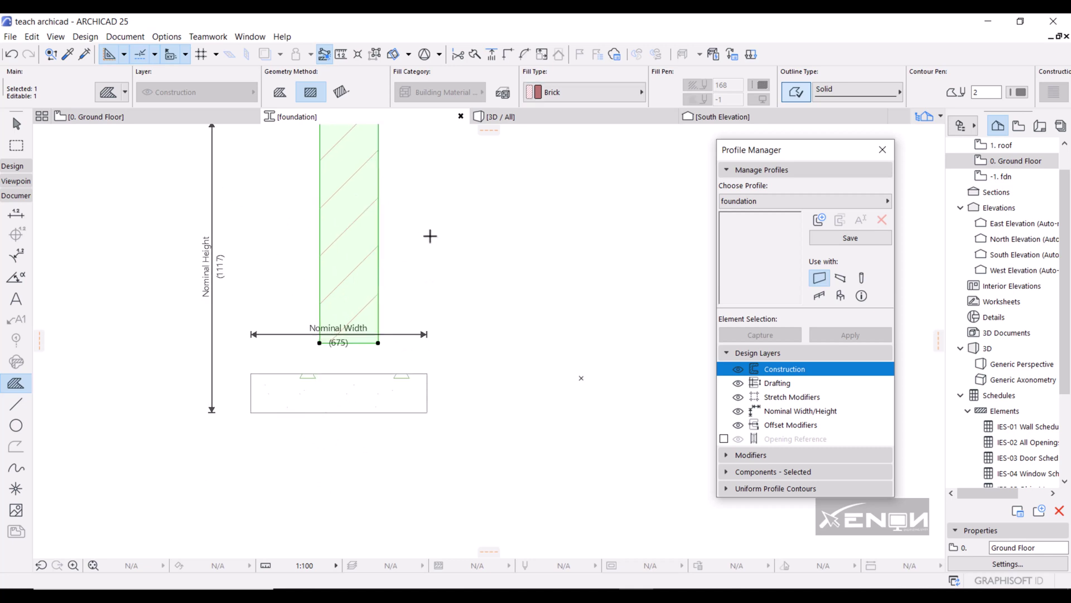
right_click(458, 245)
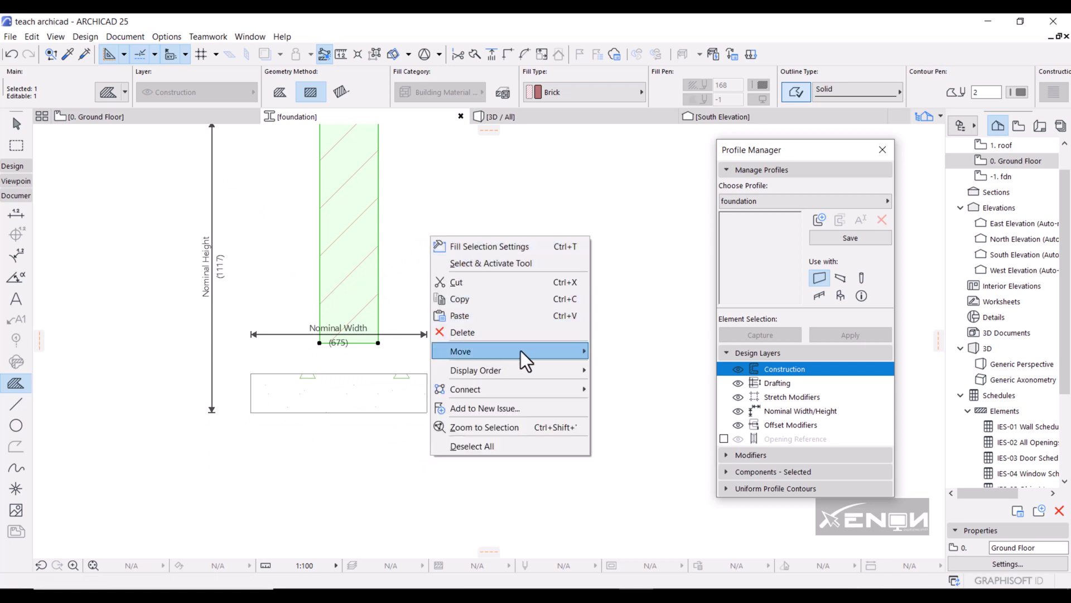
mouse_move(582, 350)
left_click(630, 350)
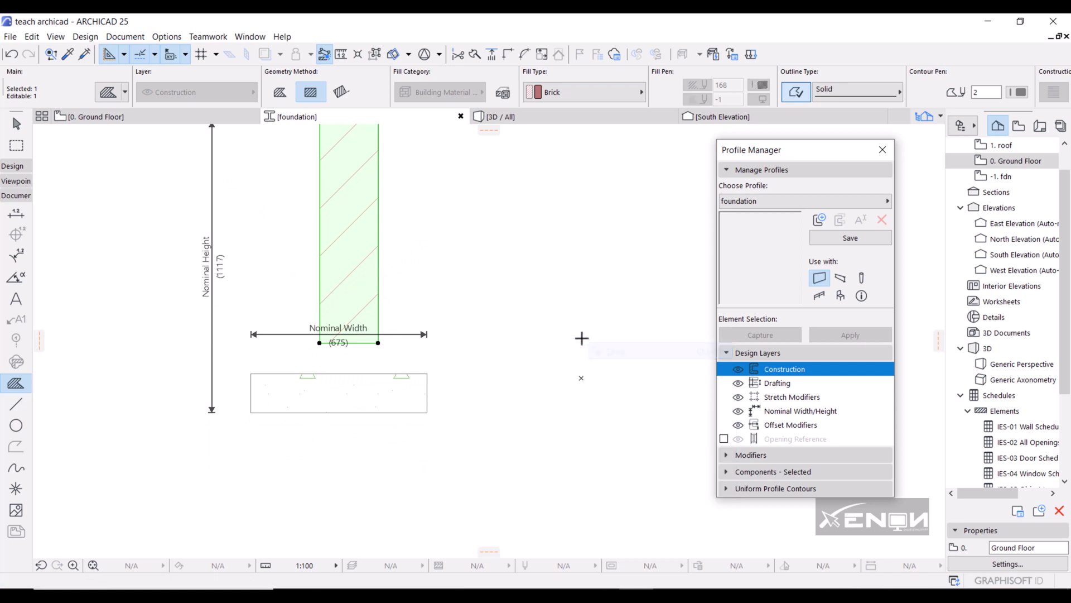
left_click(349, 342)
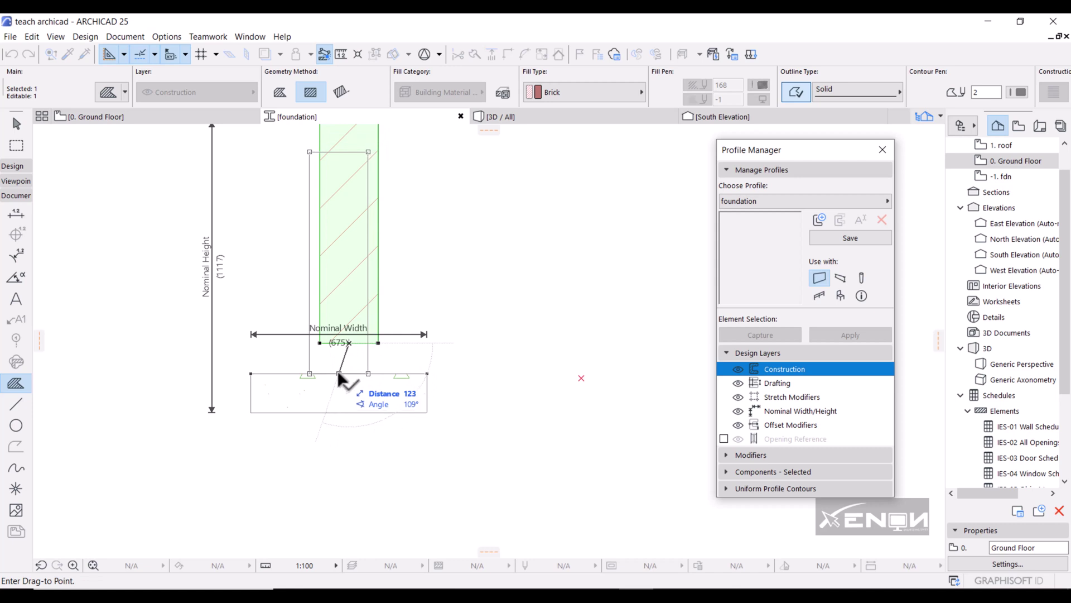
left_click(339, 372)
middle_click_drag(454, 307, 454, 330)
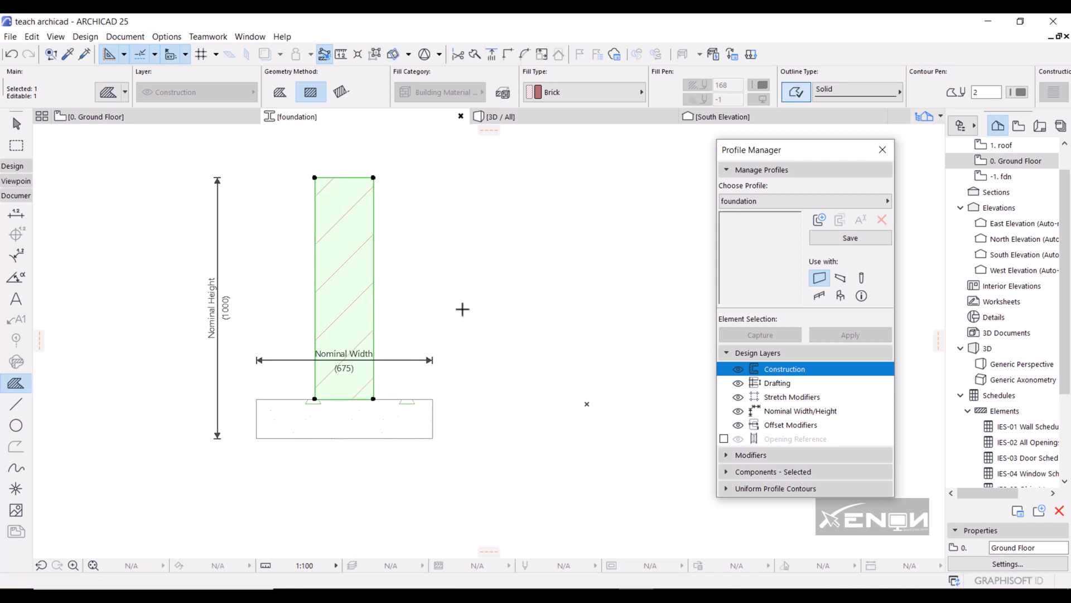
scroll(597, 423, "up", 2)
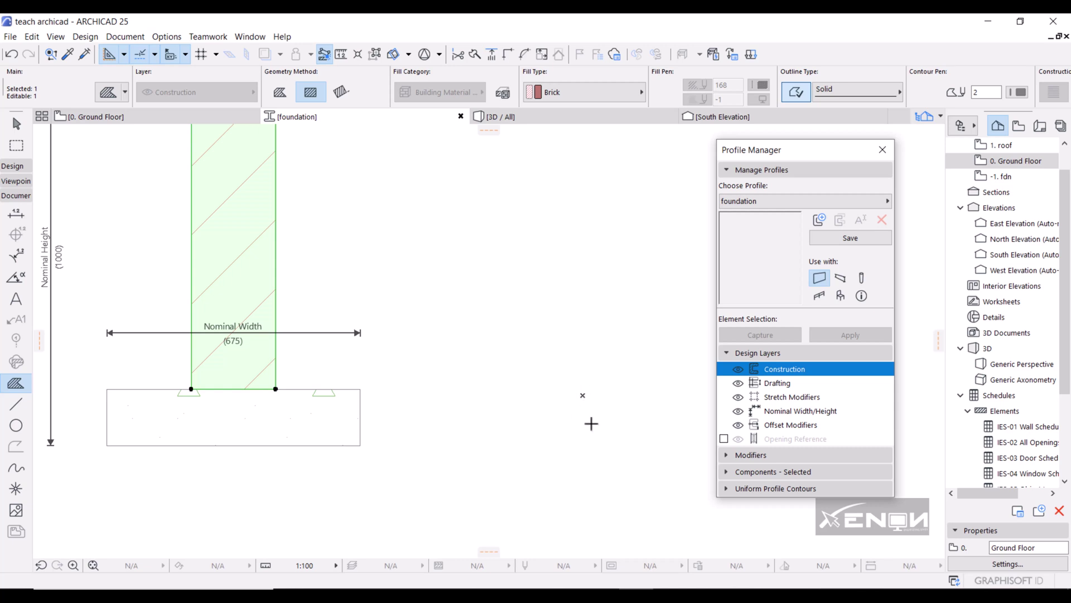
scroll(590, 399, "down", 2)
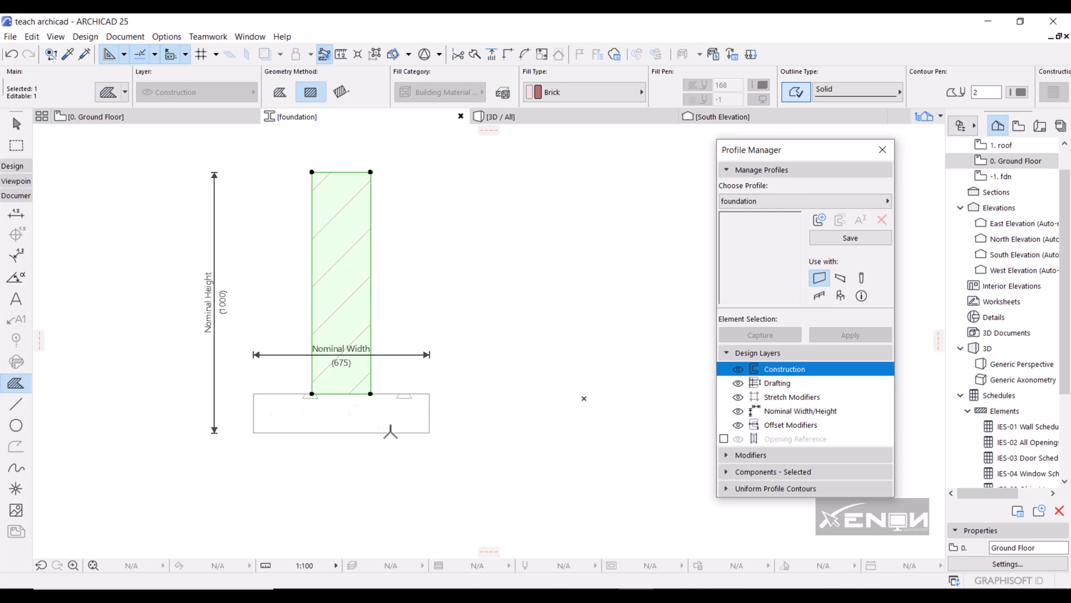
left_click(377, 432, "shift")
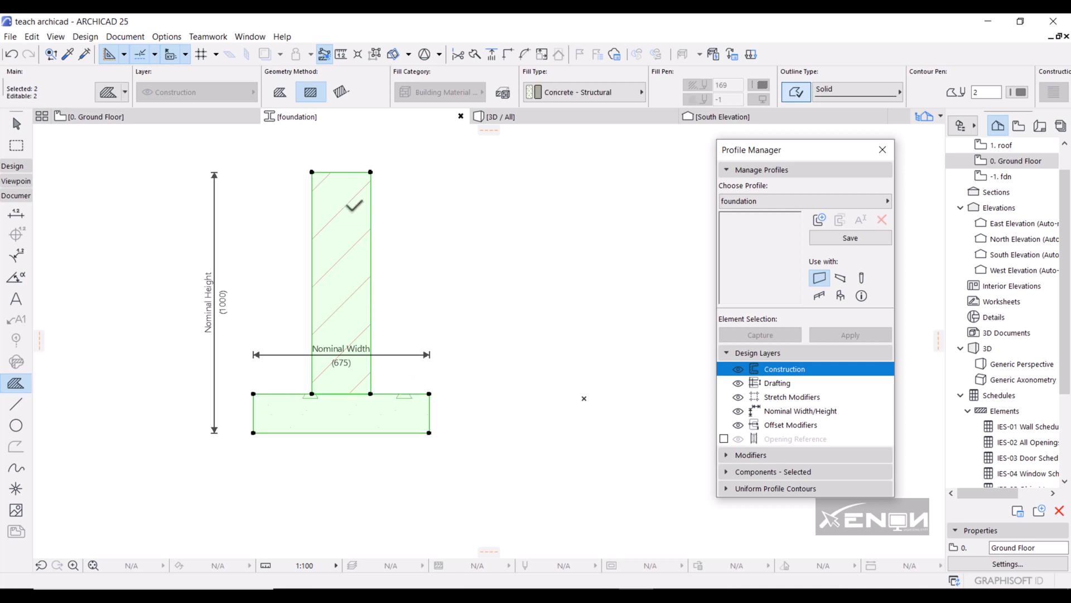
left_click(370, 172)
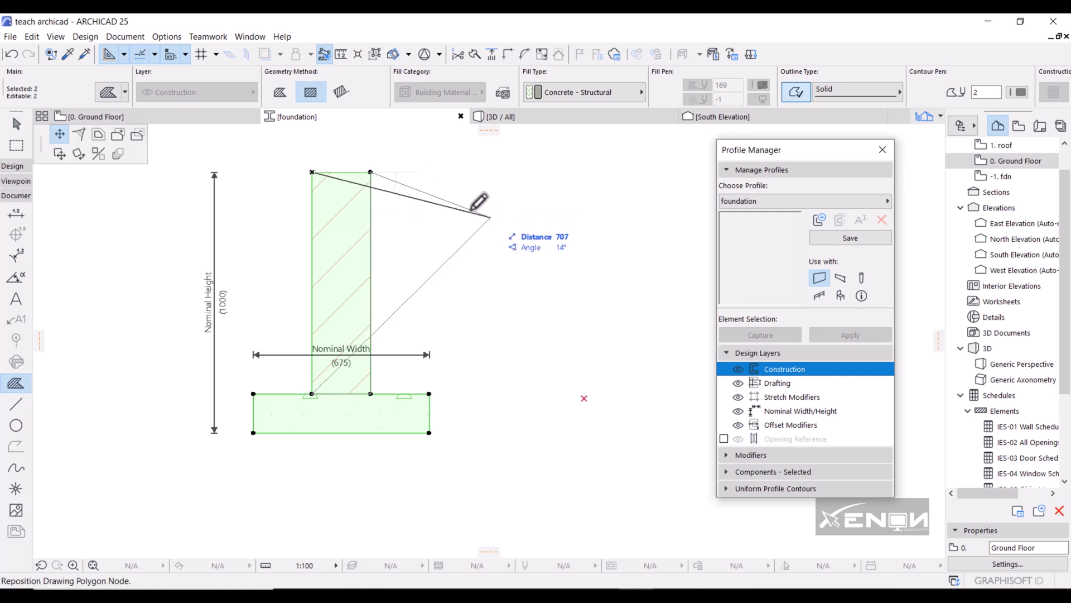
left_click(59, 153)
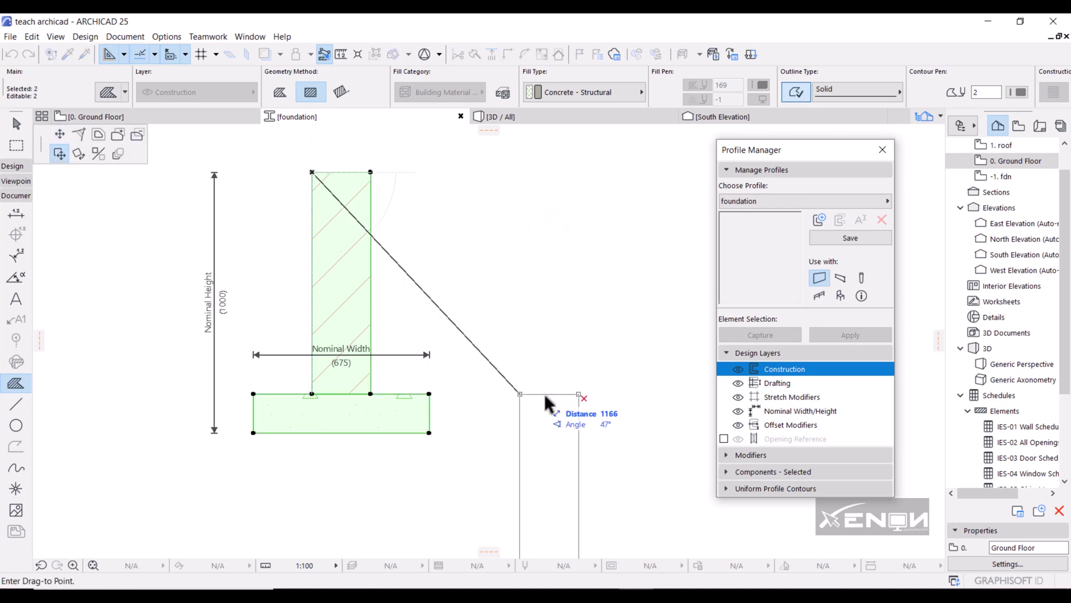
left_click(584, 399)
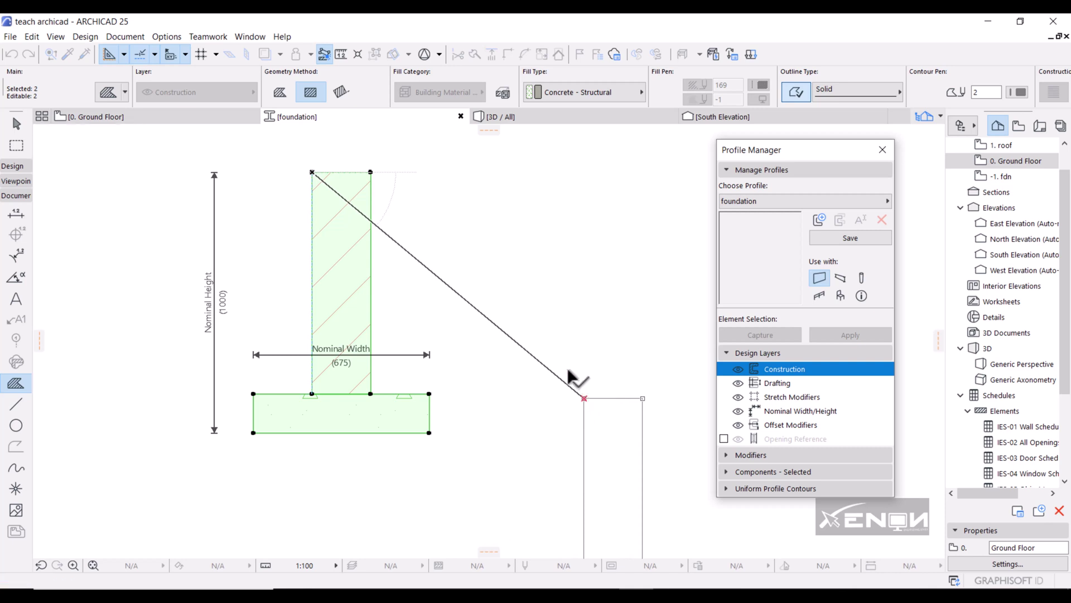
key("Escape")
scroll(570, 375, "down", 3)
middle_click_drag(425, 376, 349, 275)
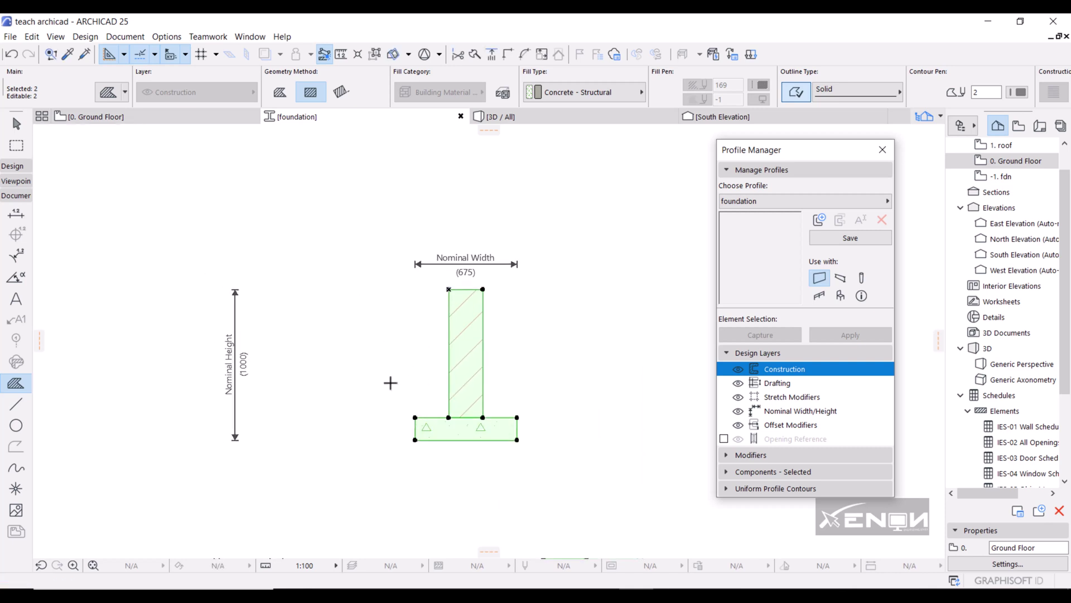
scroll(469, 342, "up", 2)
middle_click_drag(528, 352, 526, 307)
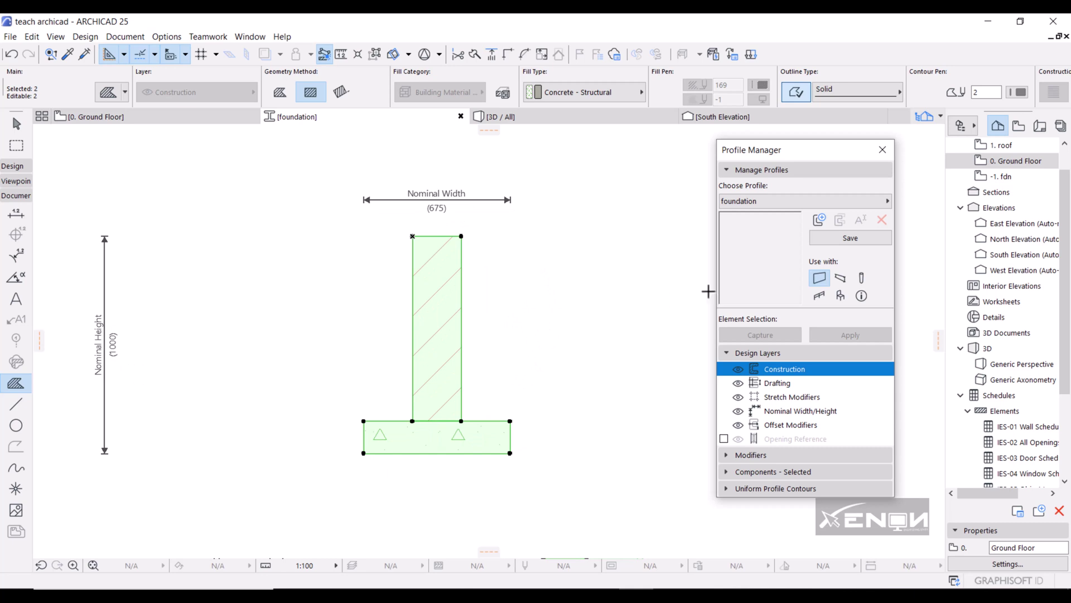
Save the foundation profile and close its editor to return to the Ground Floor plan.
left_click(847, 242)
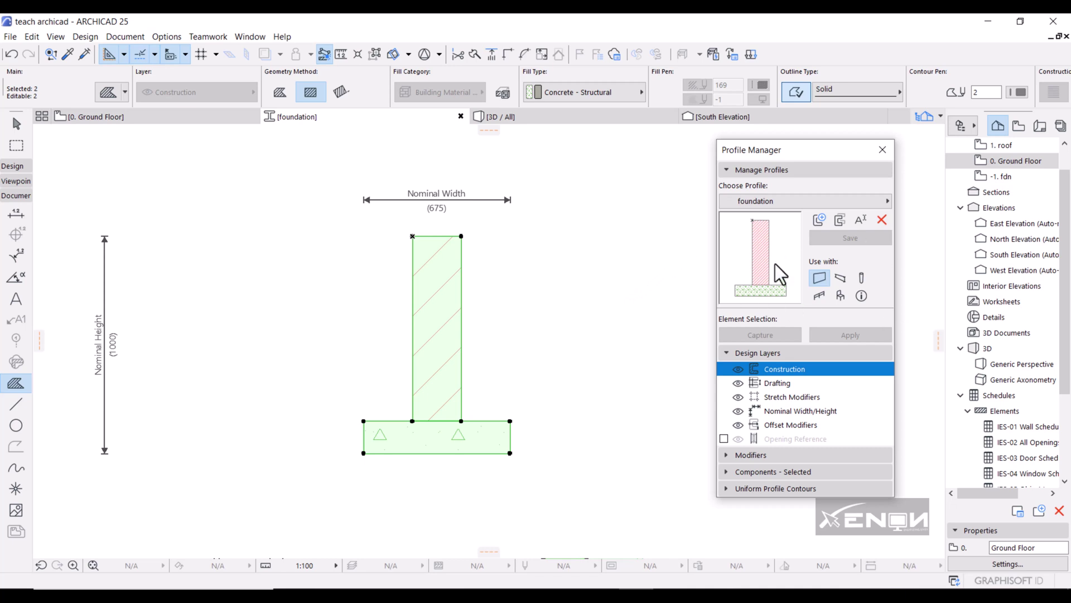
left_click(883, 151)
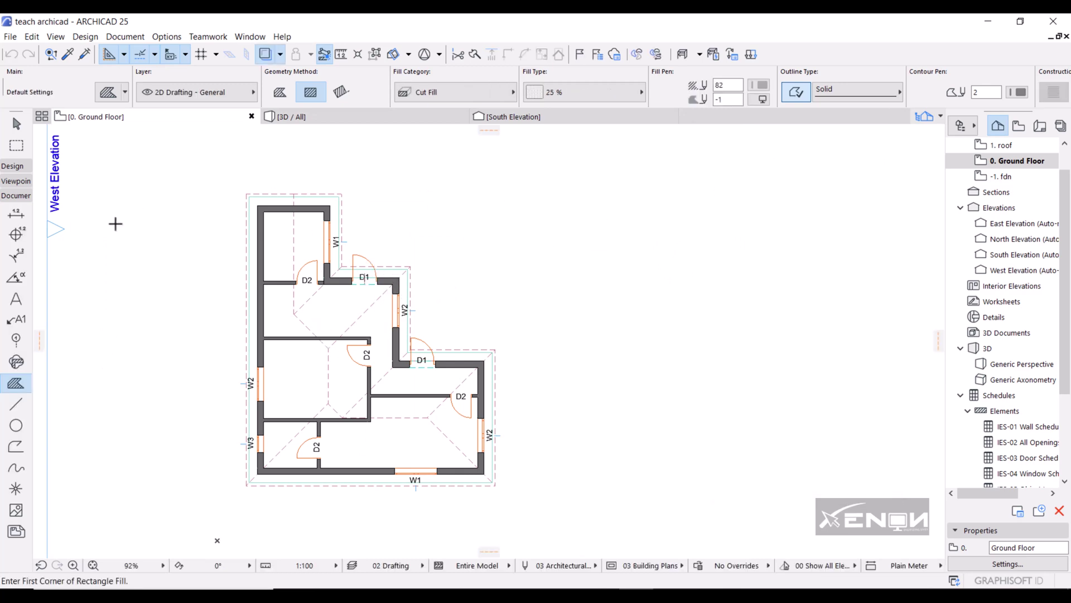
Switch to the Design toolbox and open the -1. fdn story plan from the Navigator, recentred.
left_click(13, 166)
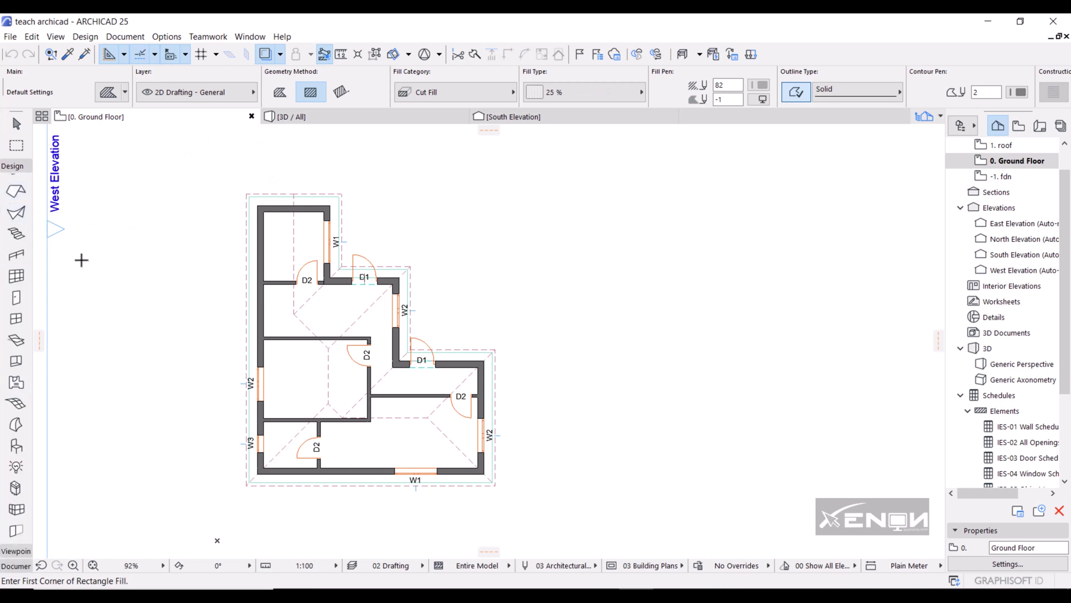
left_click(1011, 177)
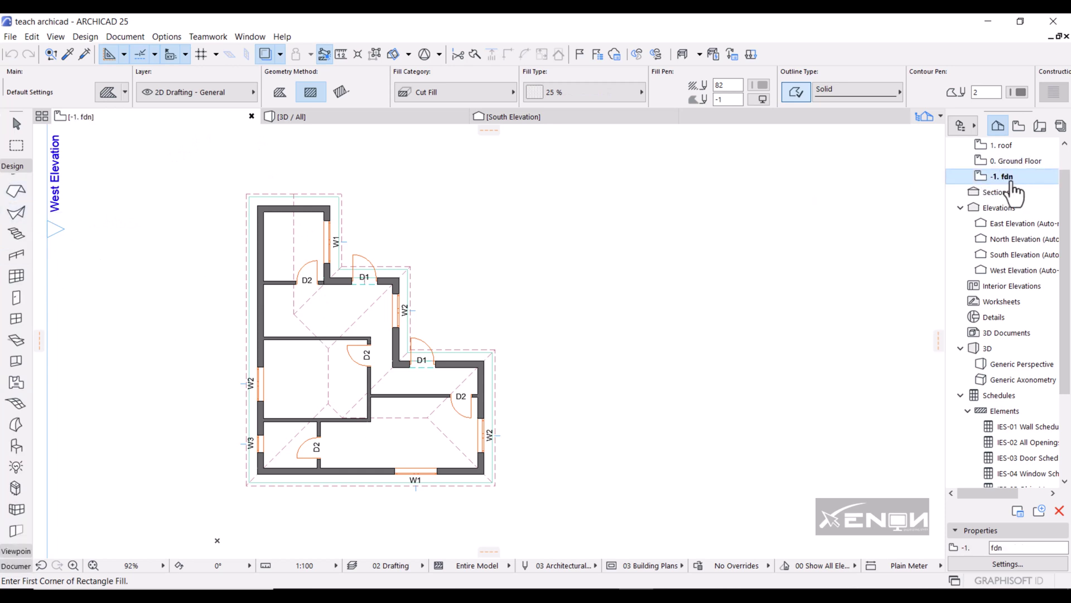
double_click(1008, 177)
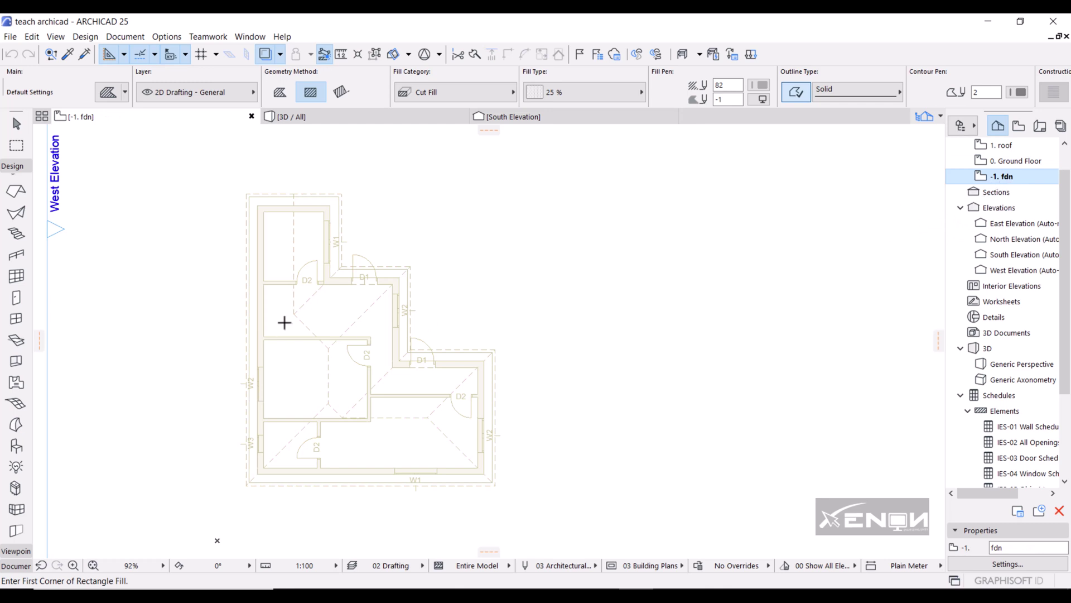
scroll(289, 276, "up", 2)
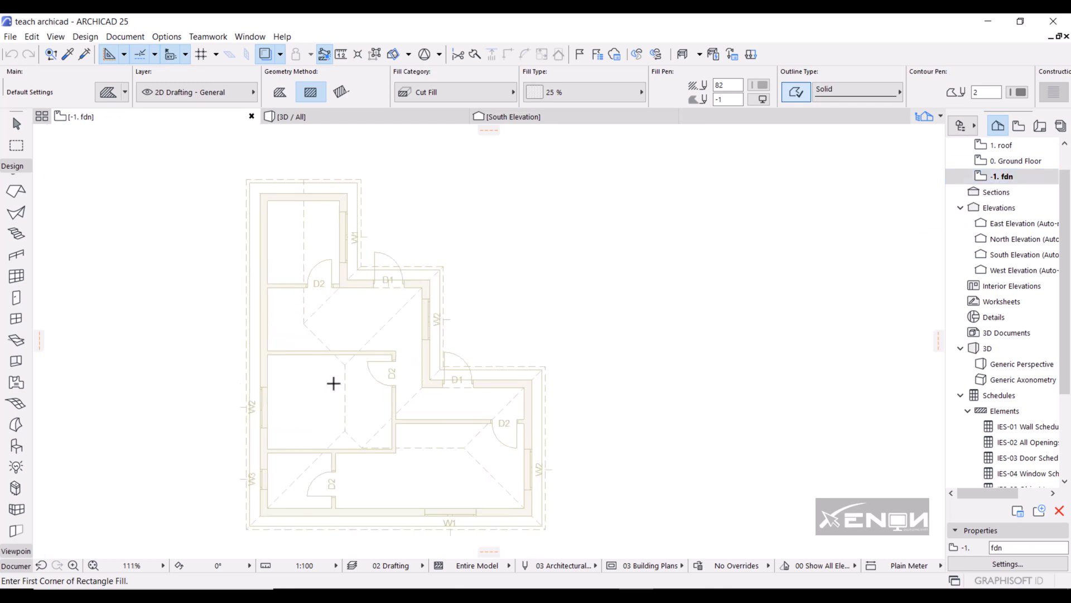
scroll(335, 382, "down", 2)
middle_click_drag(370, 363, 428, 344)
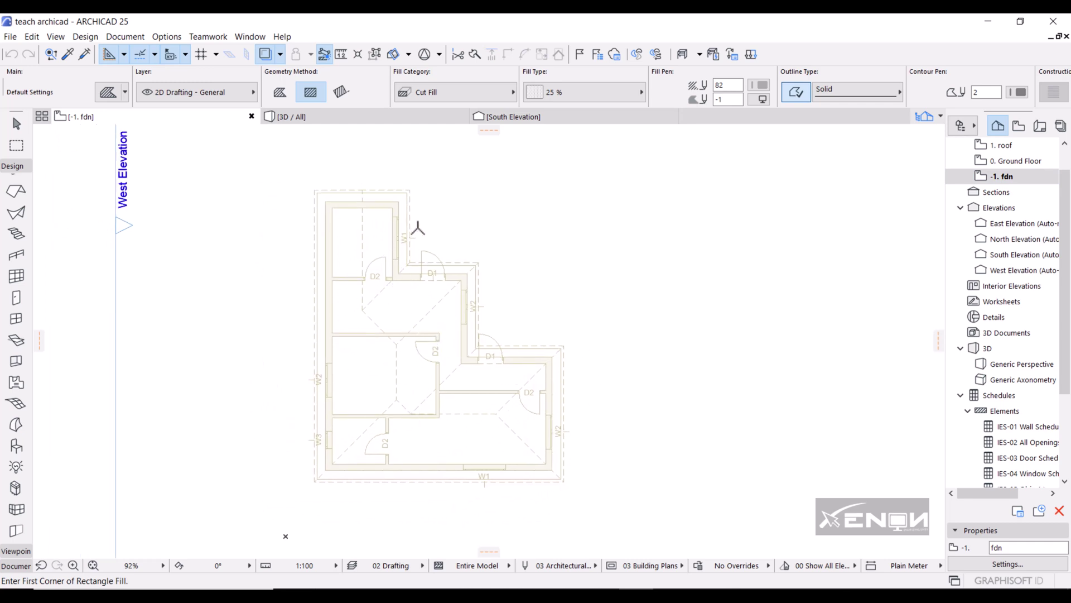
Open the Trace & Reference settings and keep the uniform reference colour.
right_click(501, 214)
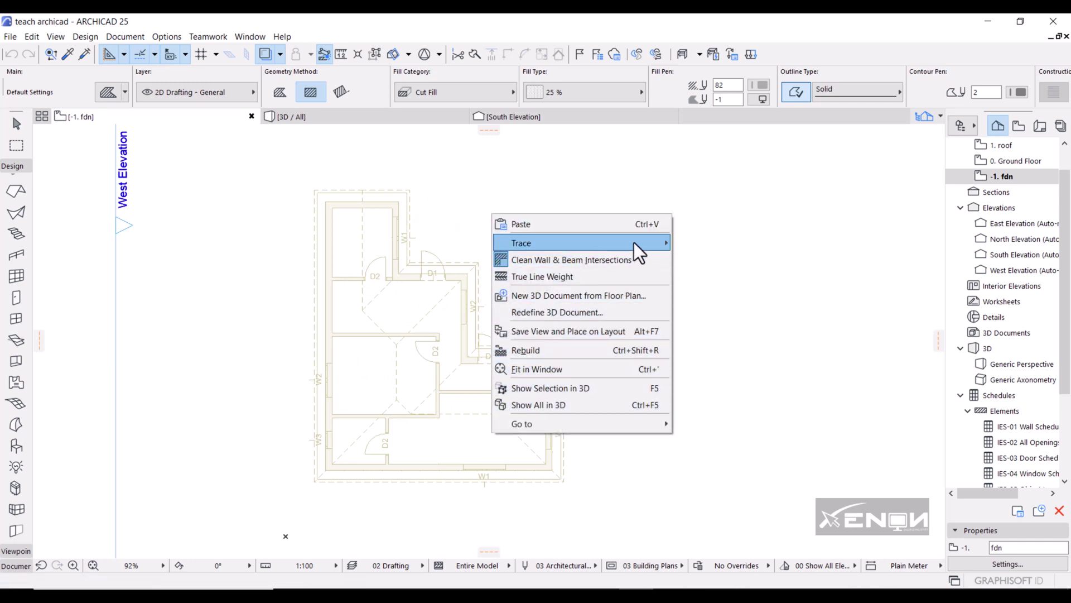
mouse_move(645, 242)
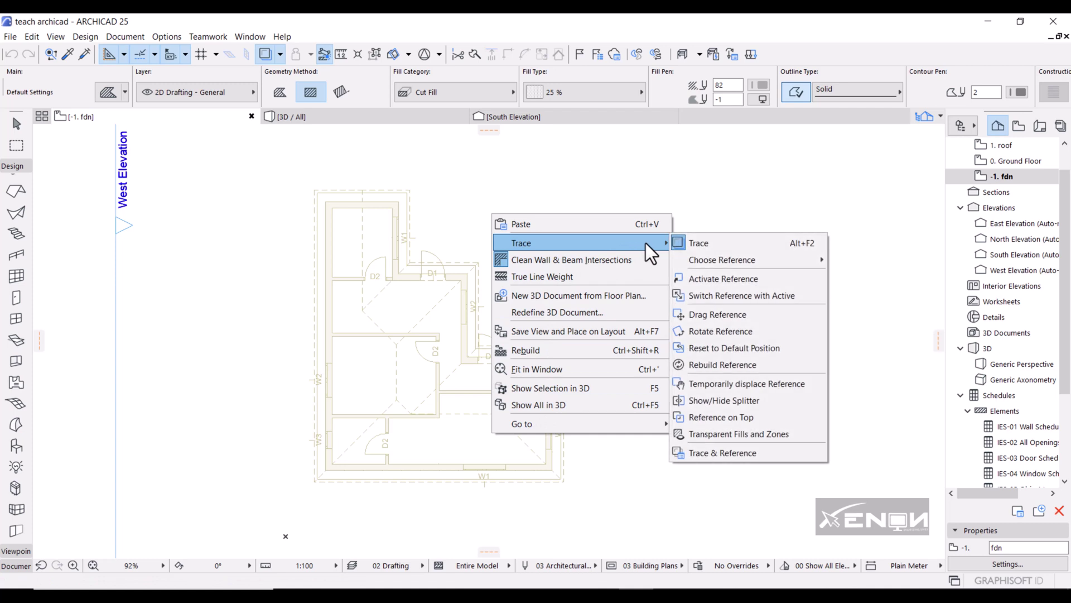
left_click(711, 453)
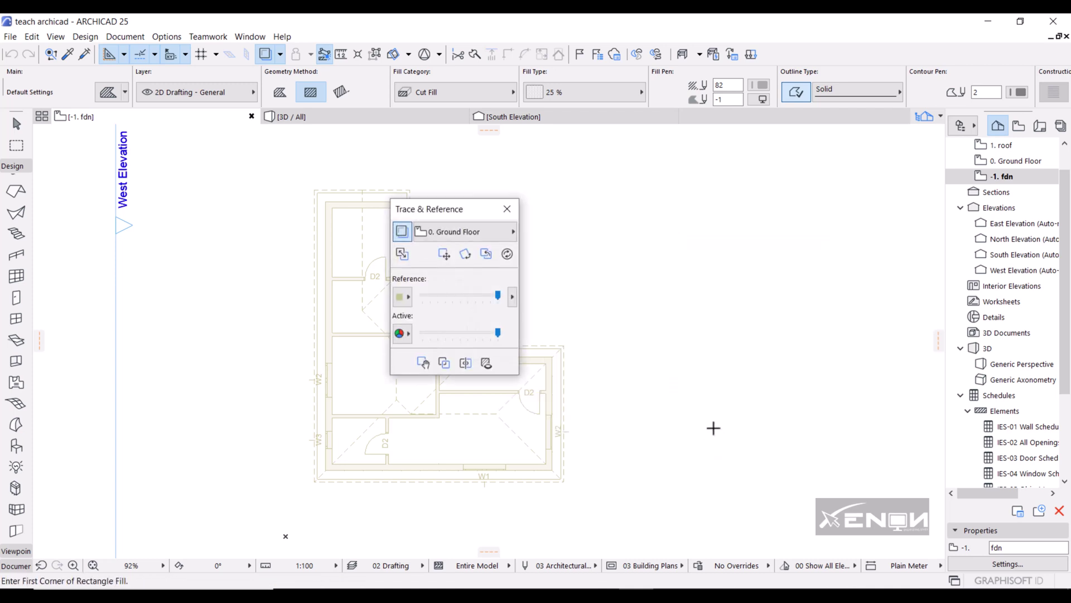
left_click(406, 298)
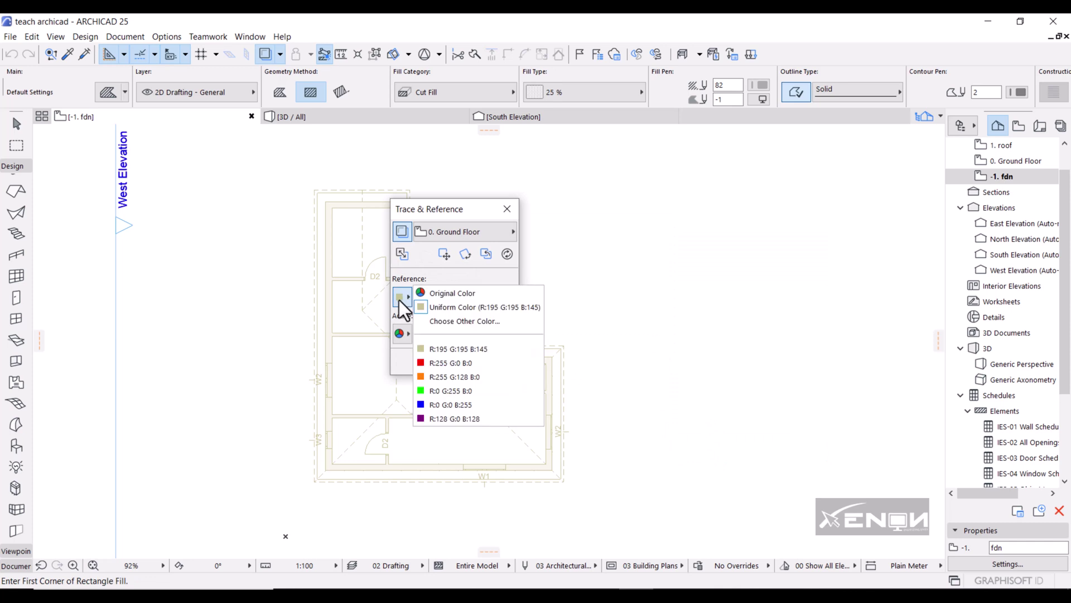
left_click(430, 307)
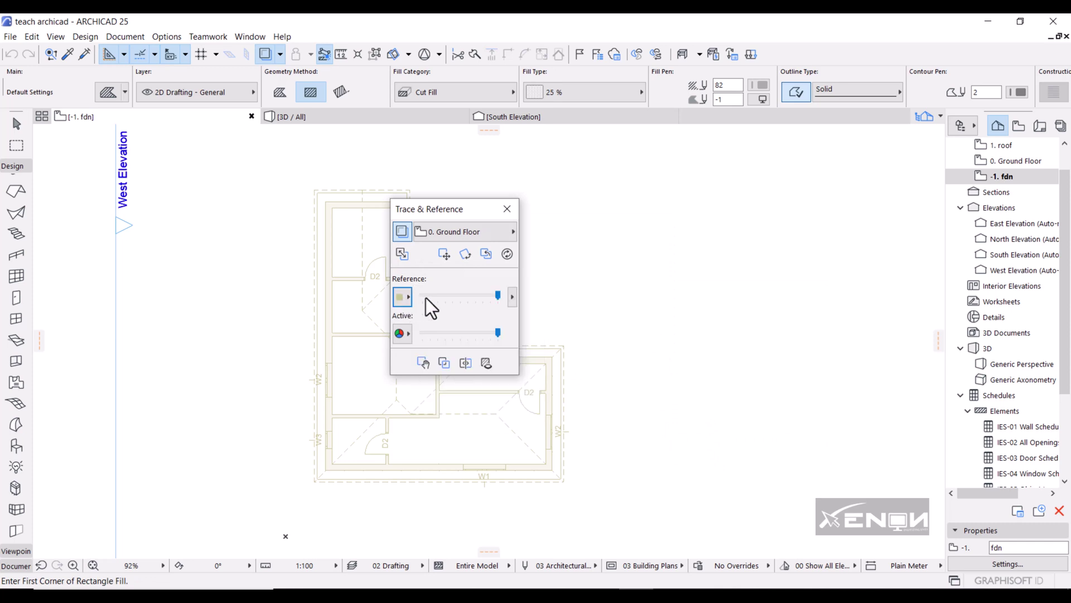
Limit the reference's visible element types to Wall only and apply it to all references.
left_click(512, 297)
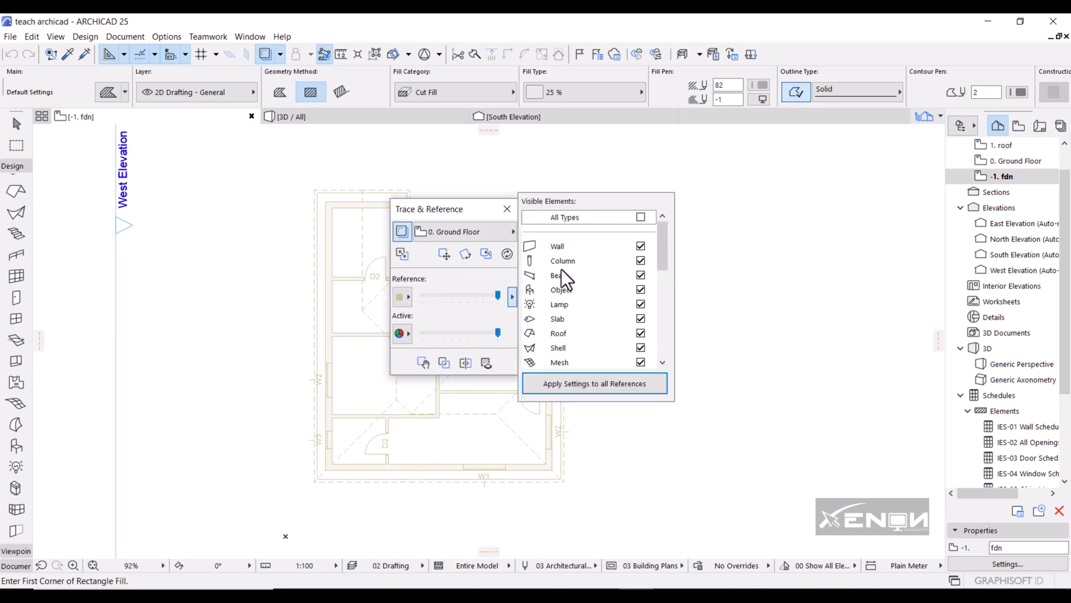
left_click(641, 218)
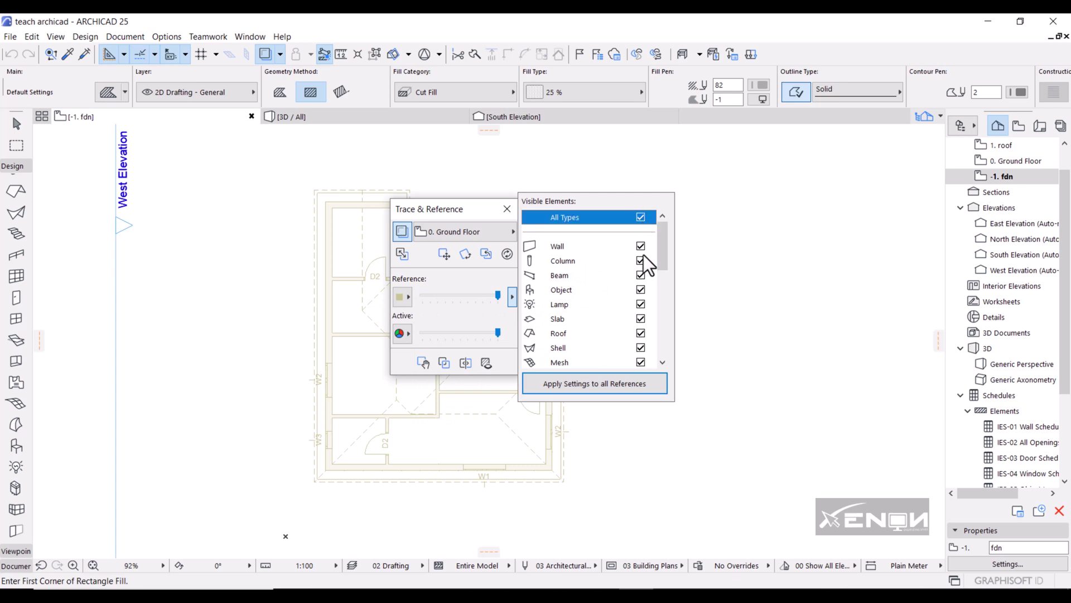
left_click(641, 217)
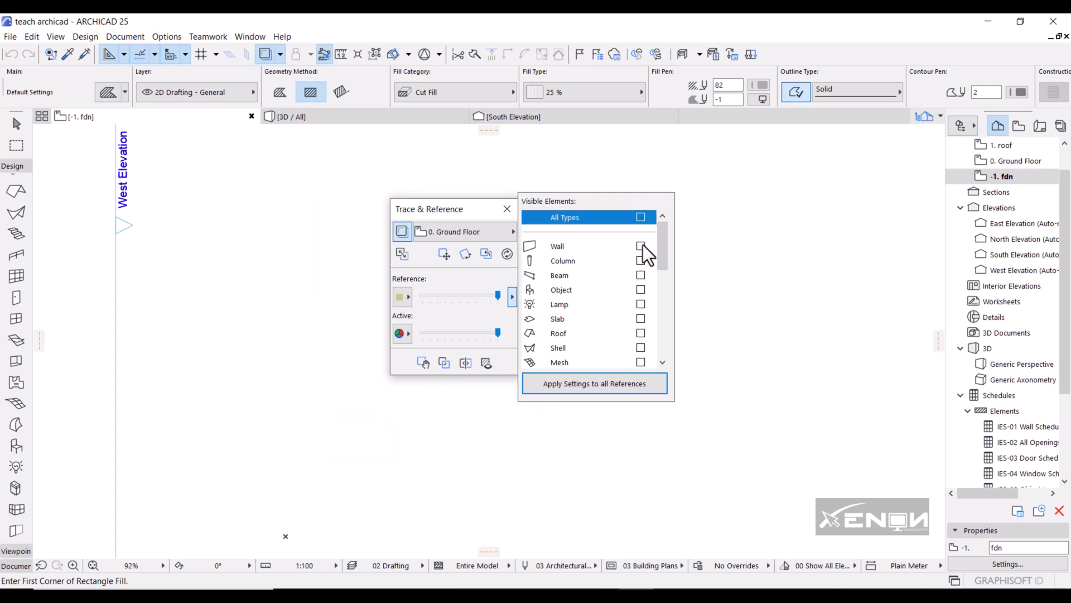
left_click(641, 245)
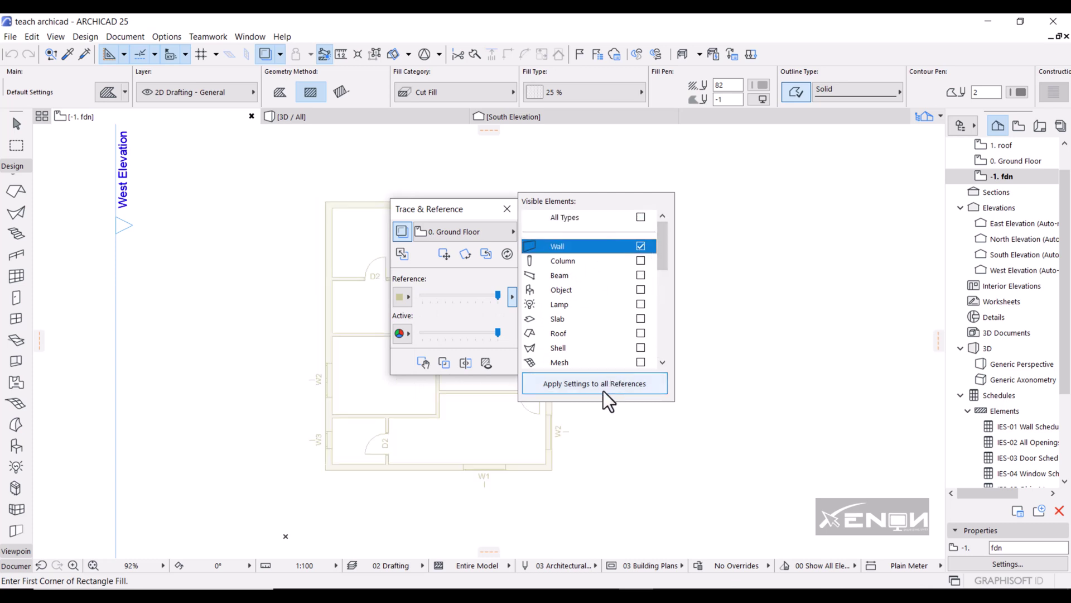
left_click(578, 386)
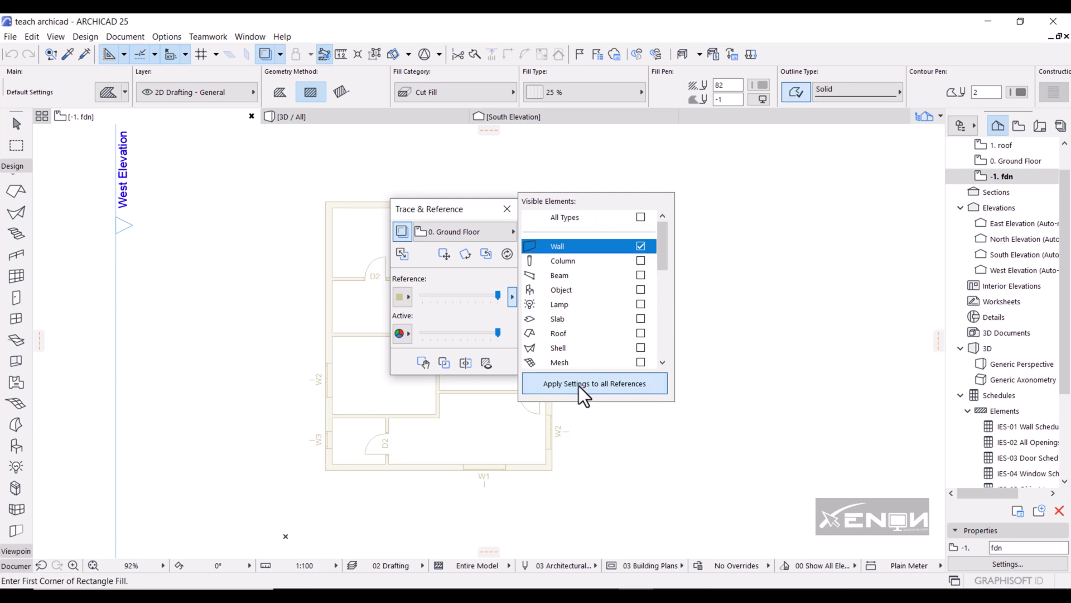
left_click(506, 209)
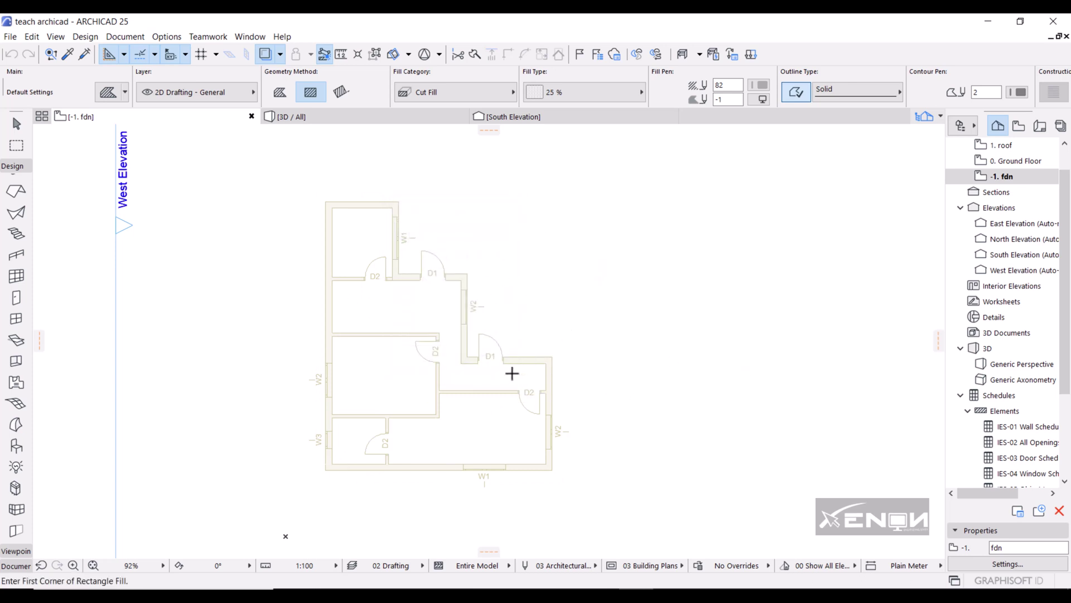
Select the Wall tool on the -1. fdn plan and bring up Wall Default Settings.
middle_click_drag(371, 330, 402, 330)
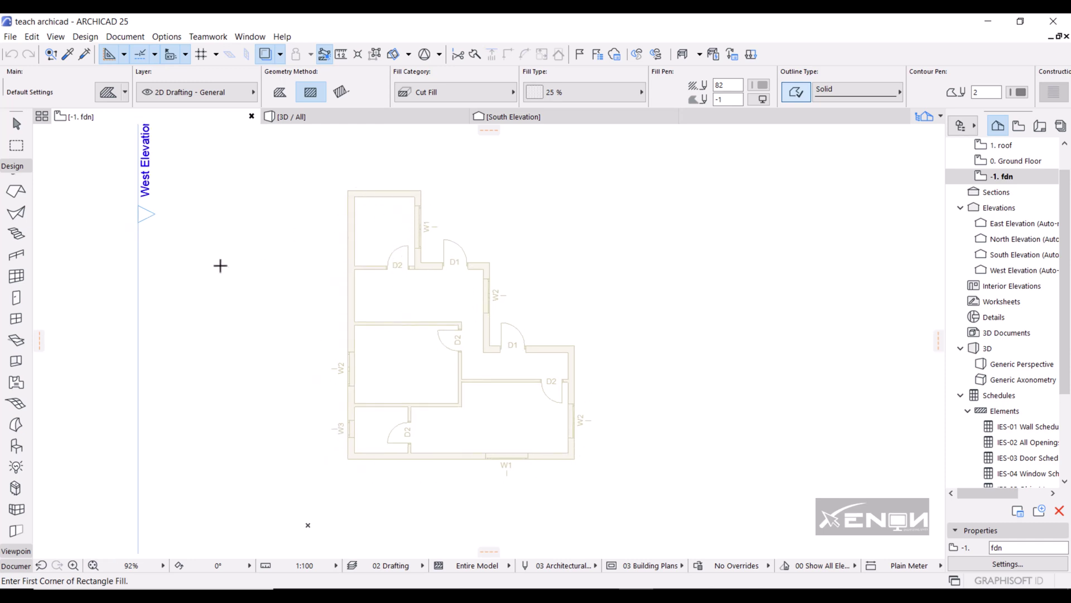
scroll(15, 191, "up", 3)
left_click(16, 184)
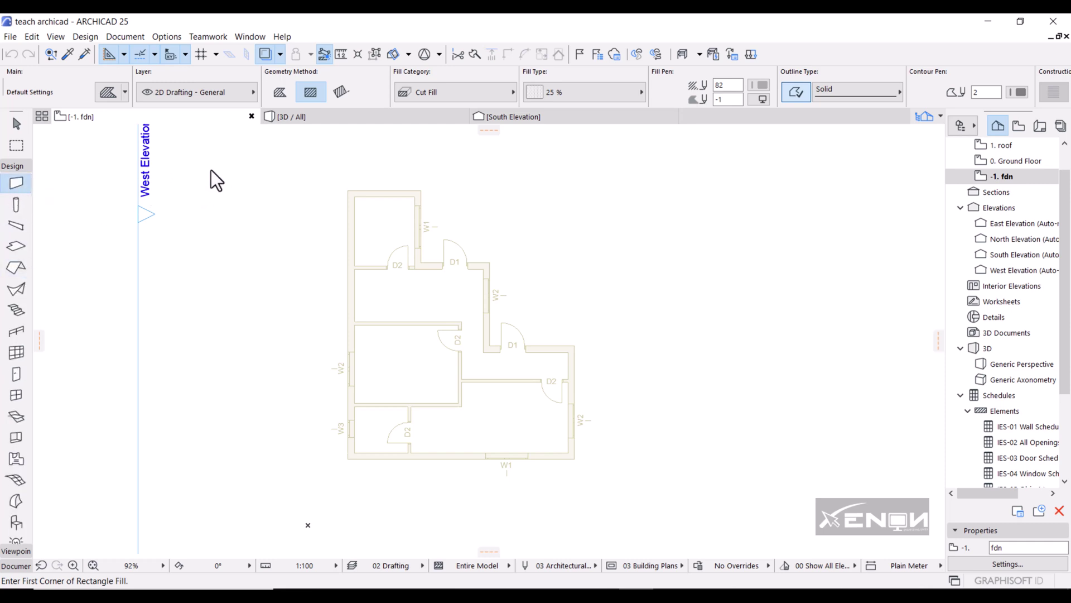
left_click(110, 94)
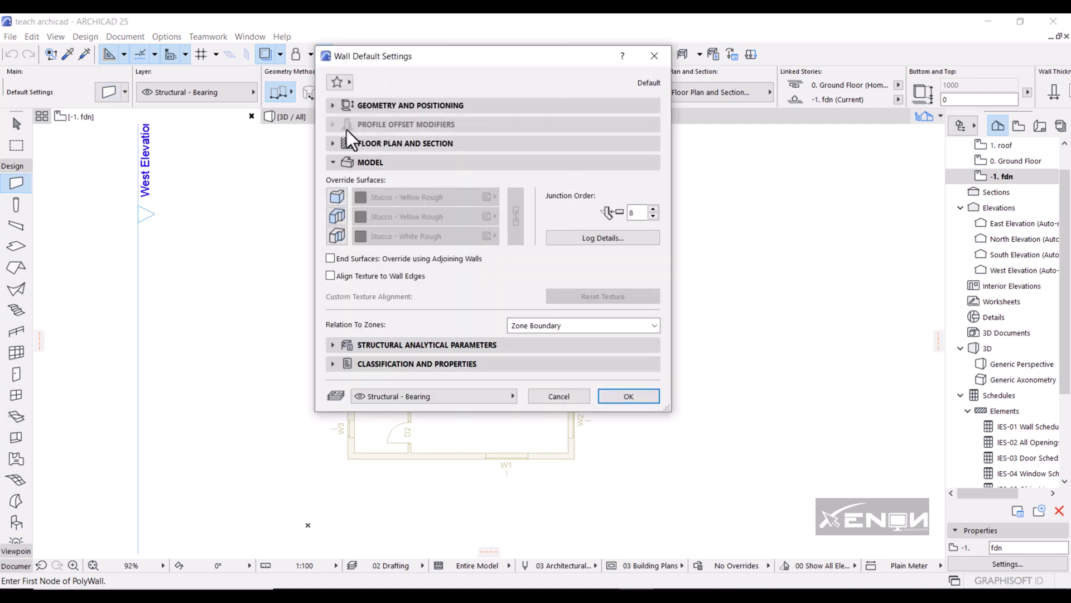
Set the default wall structure to the custom 'foundation' complex profile and confirm.
left_click(378, 105)
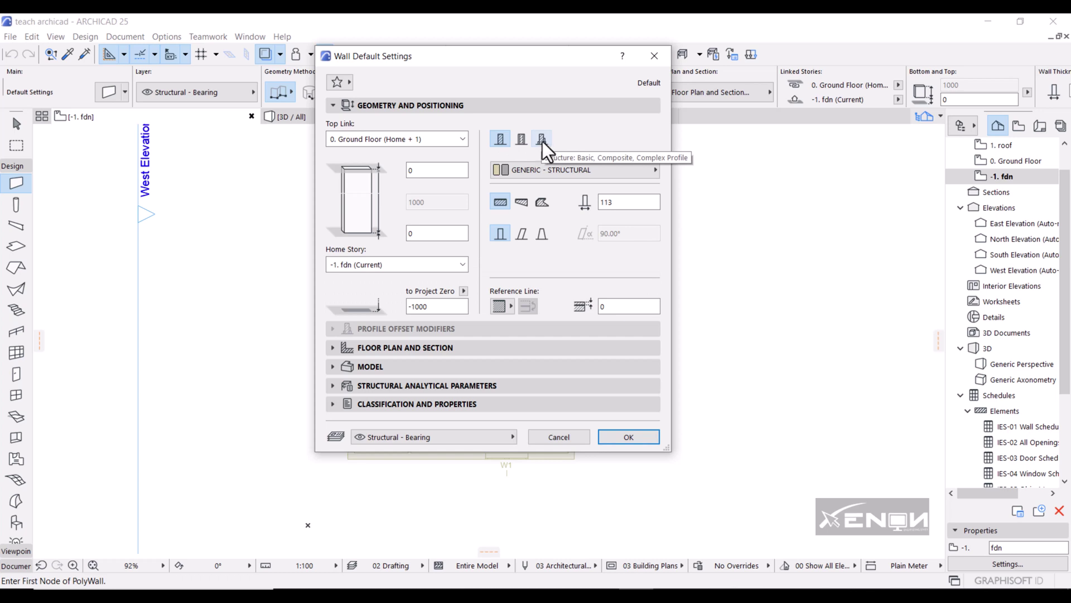
left_click(542, 140)
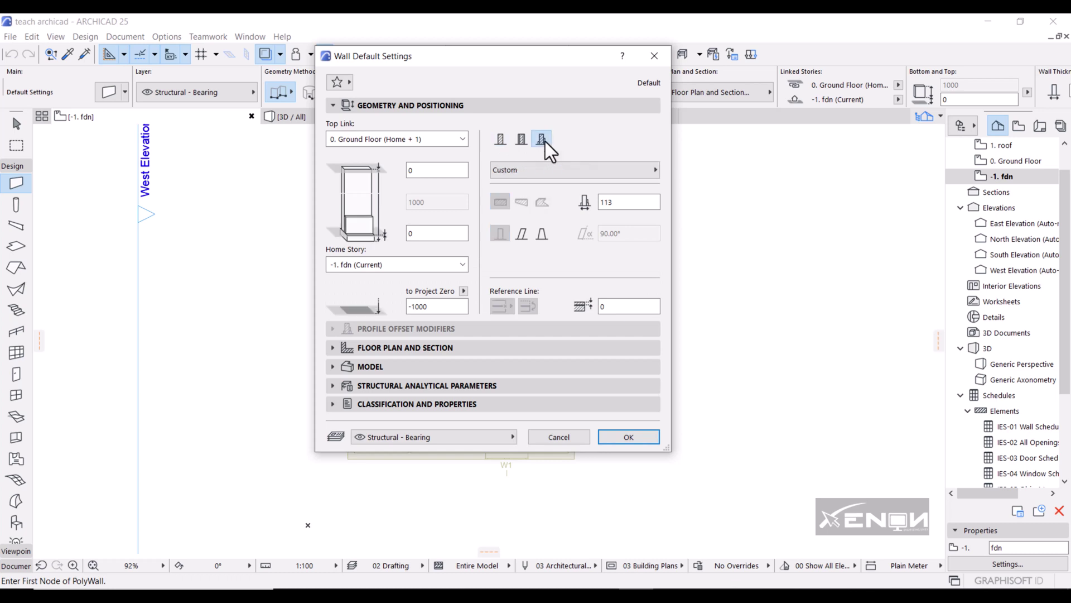
left_click(653, 175)
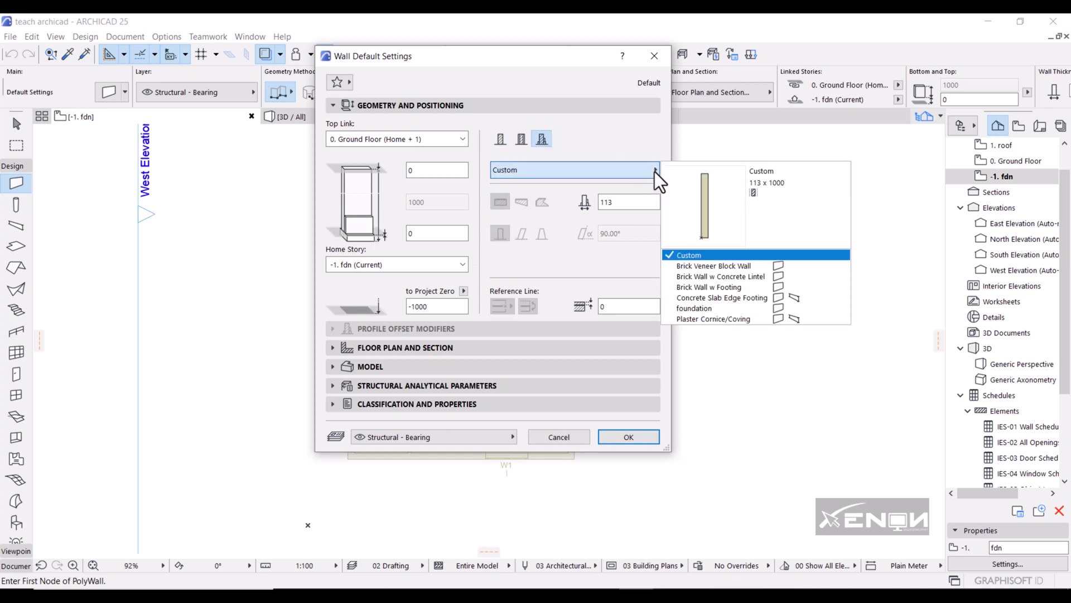
left_click(694, 308)
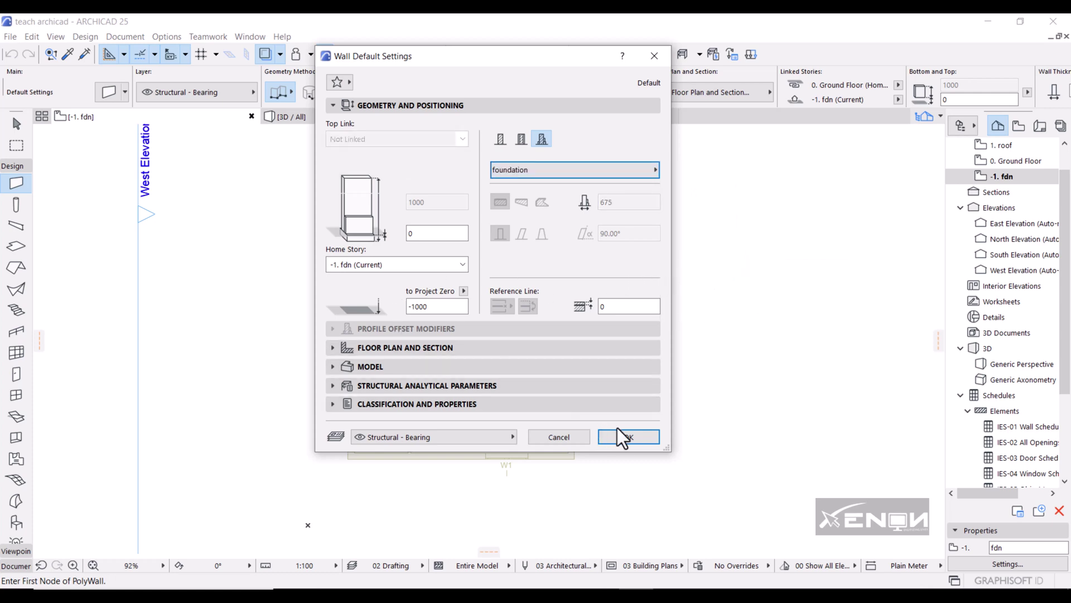
left_click(629, 438)
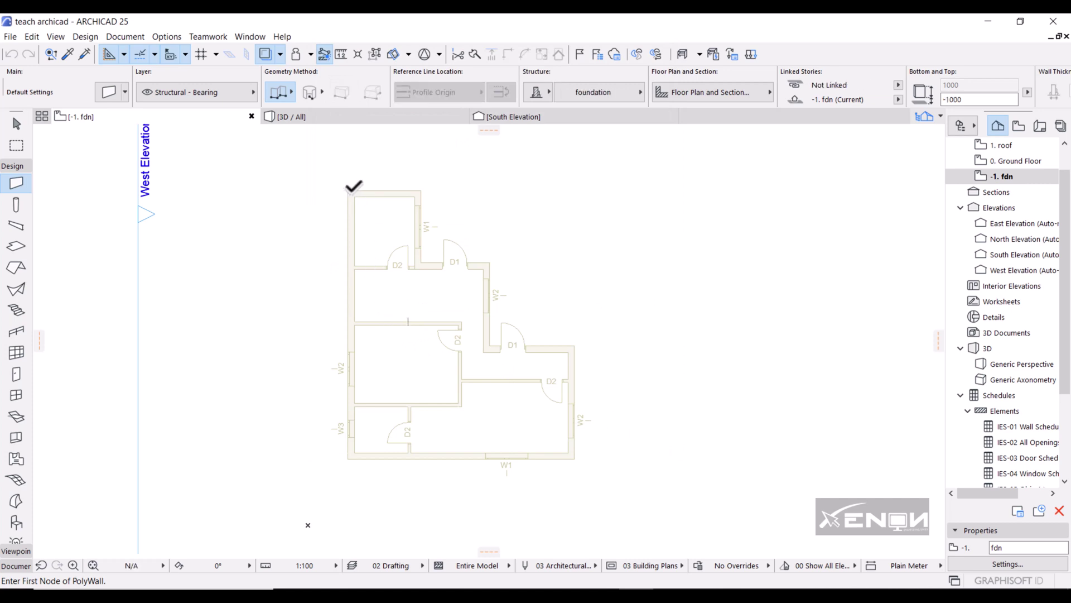
Draw a foundation polywall around the L-shaped house perimeter, closing at the top-left start corner.
left_click(349, 190)
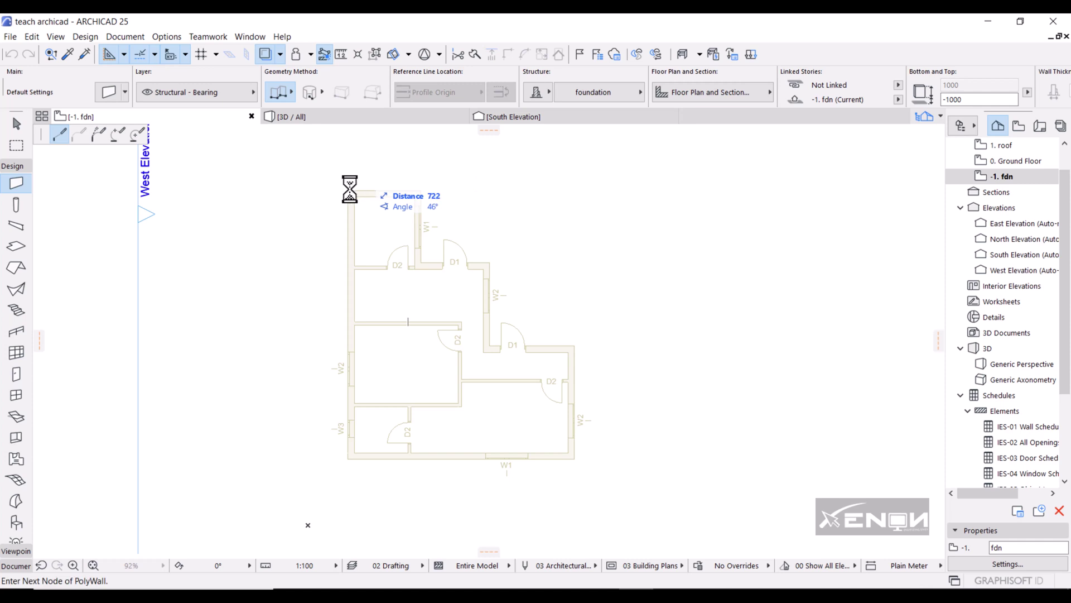
left_click(423, 191)
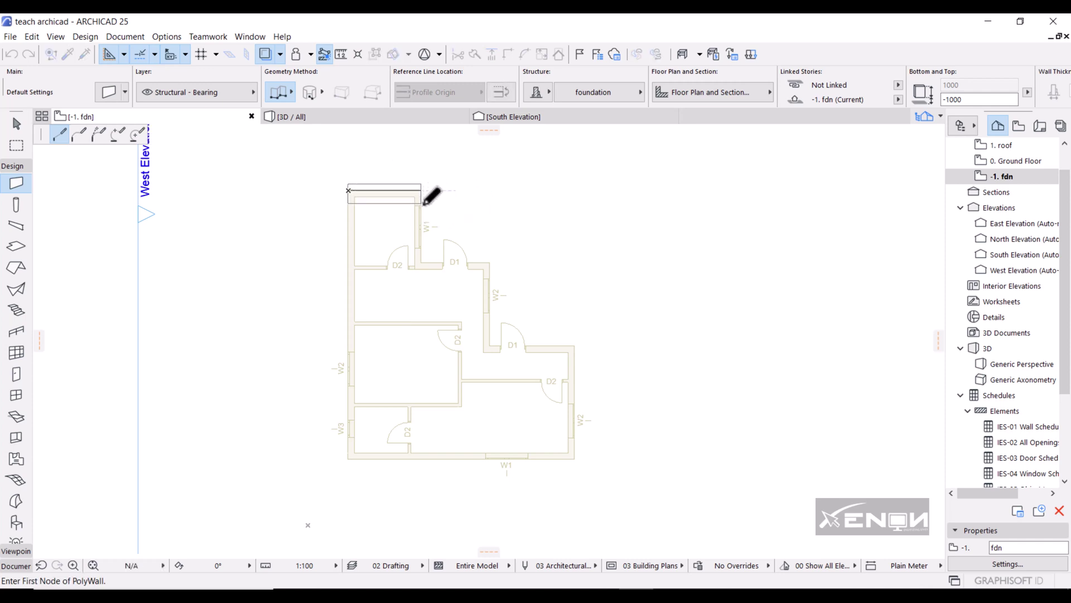
left_click(424, 261)
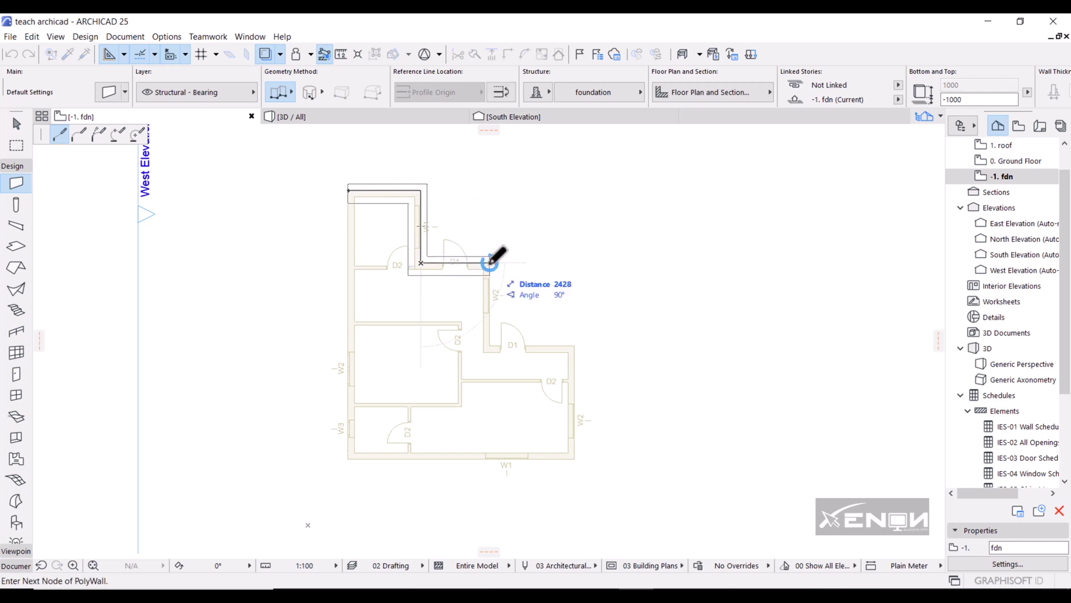
left_click(490, 262)
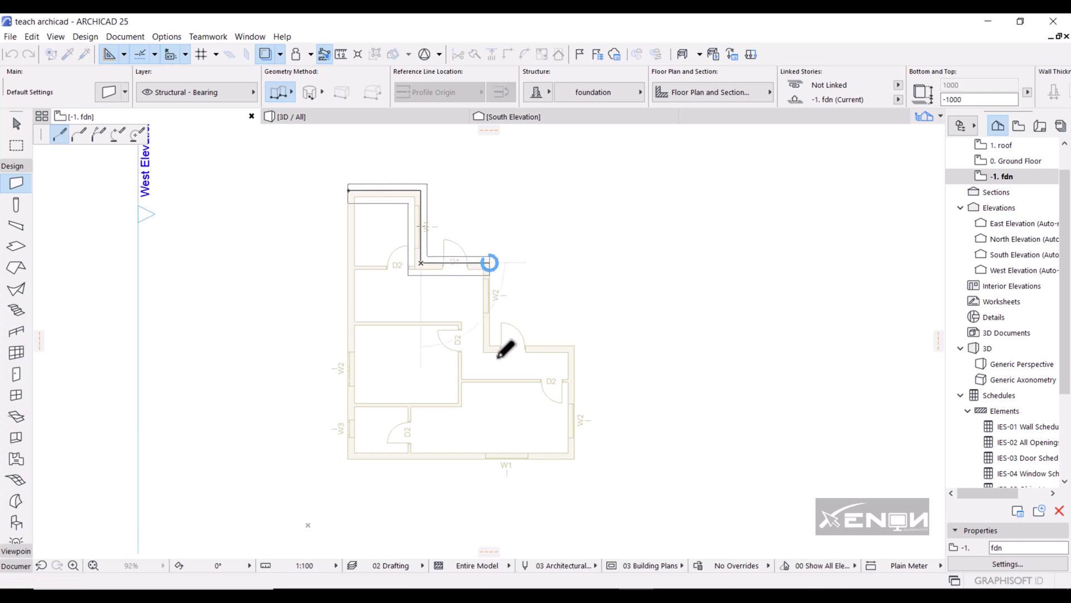
left_click(527, 336)
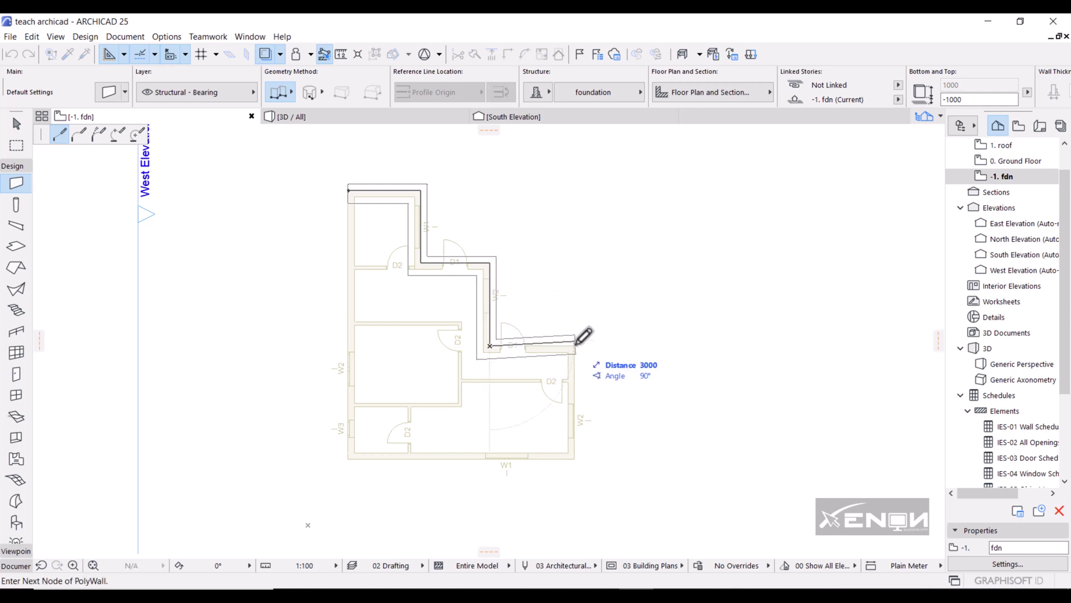
left_click(575, 346)
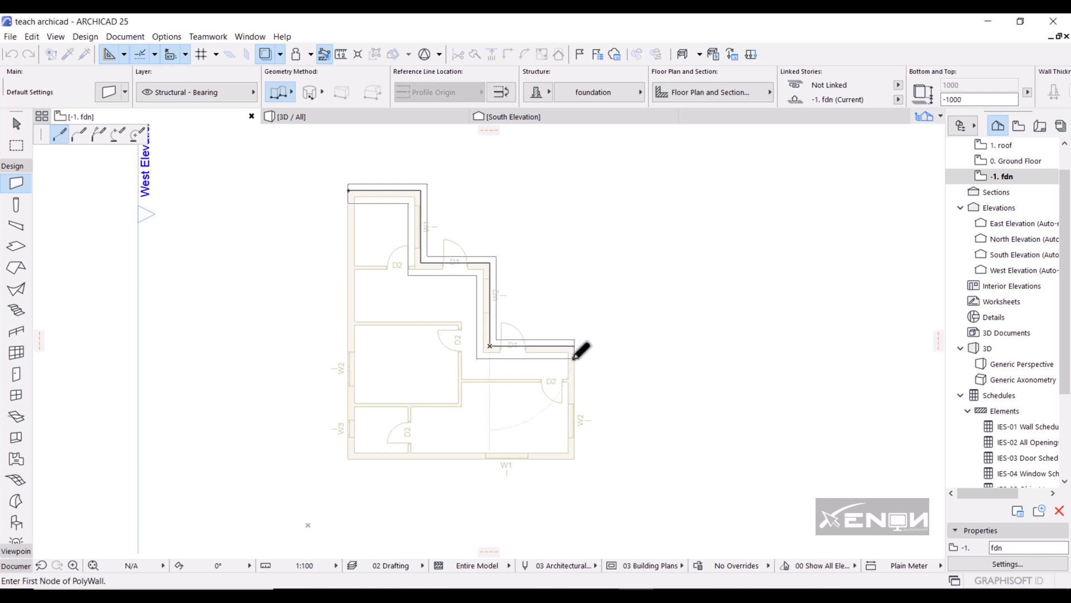
left_click(576, 457)
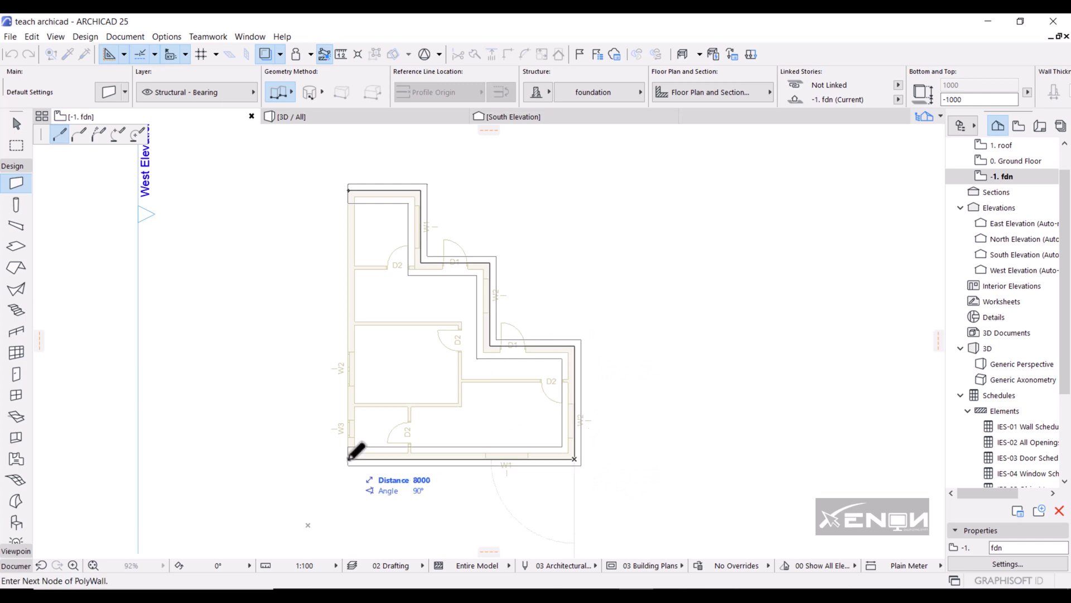
left_click(349, 457)
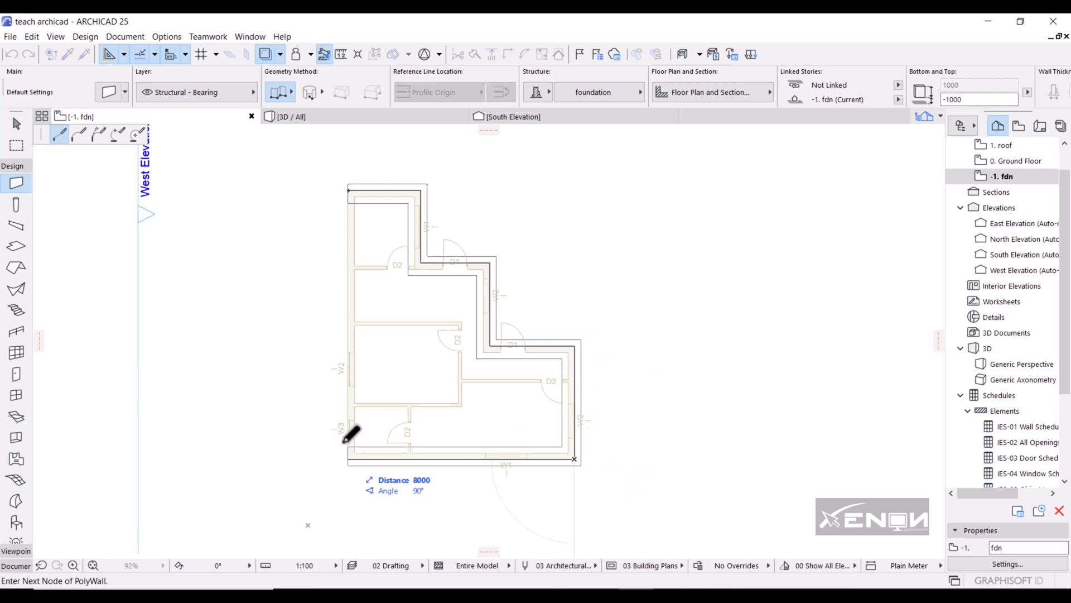
left_click(349, 190)
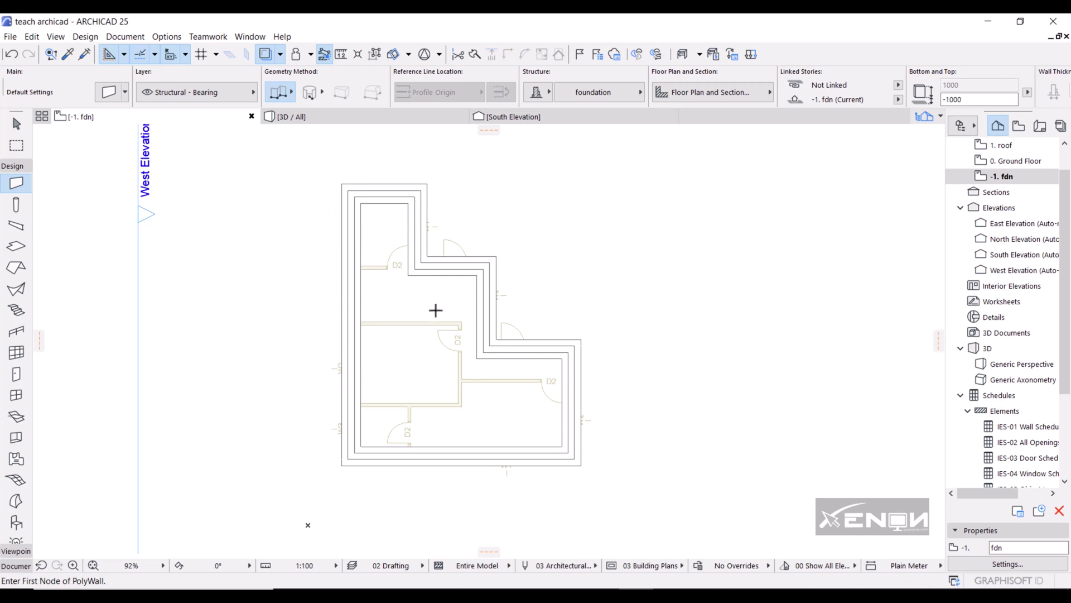
Switch to the 3D view and orbit and zoom to the foundation beneath the slab.
scroll(436, 310, "up", 2)
scroll(437, 310, "down", 2)
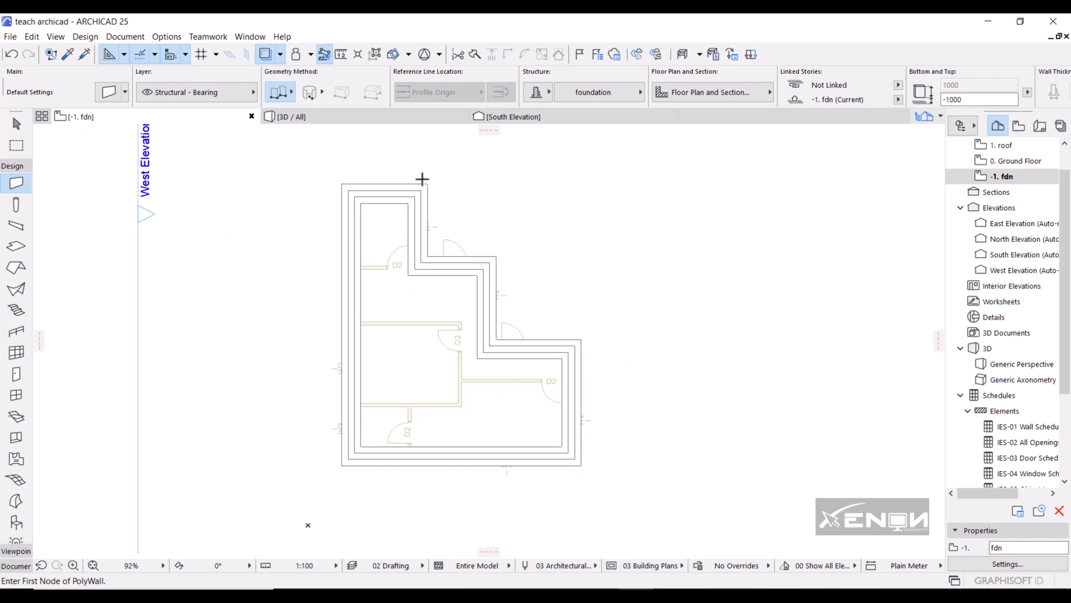
left_click(370, 118)
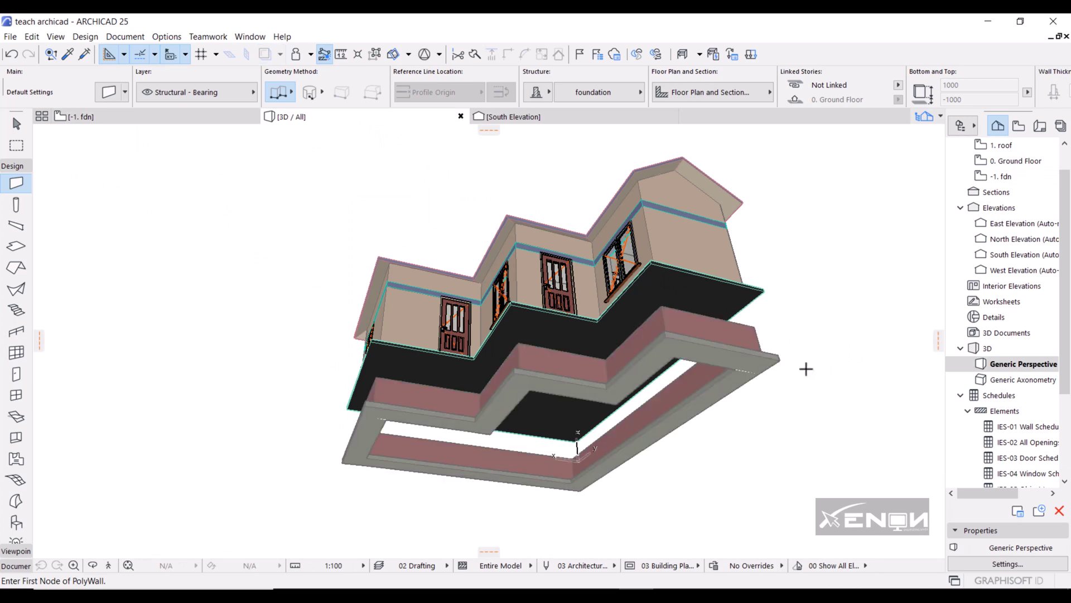
middle_click_drag(511, 420, 279, 486, "shift")
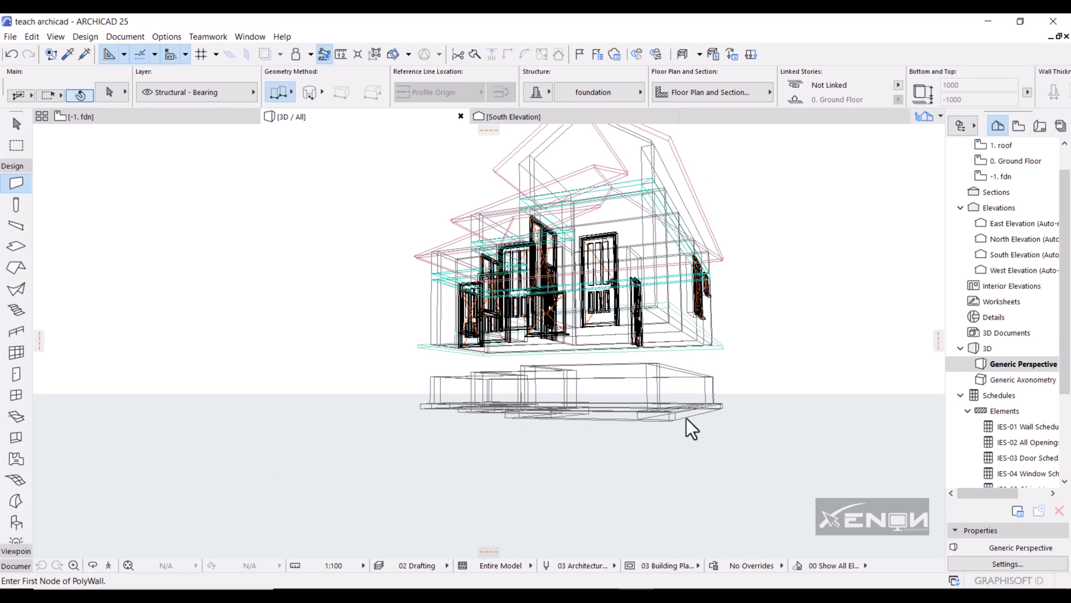
middle_click_drag(791, 268, 636, 305, "shift")
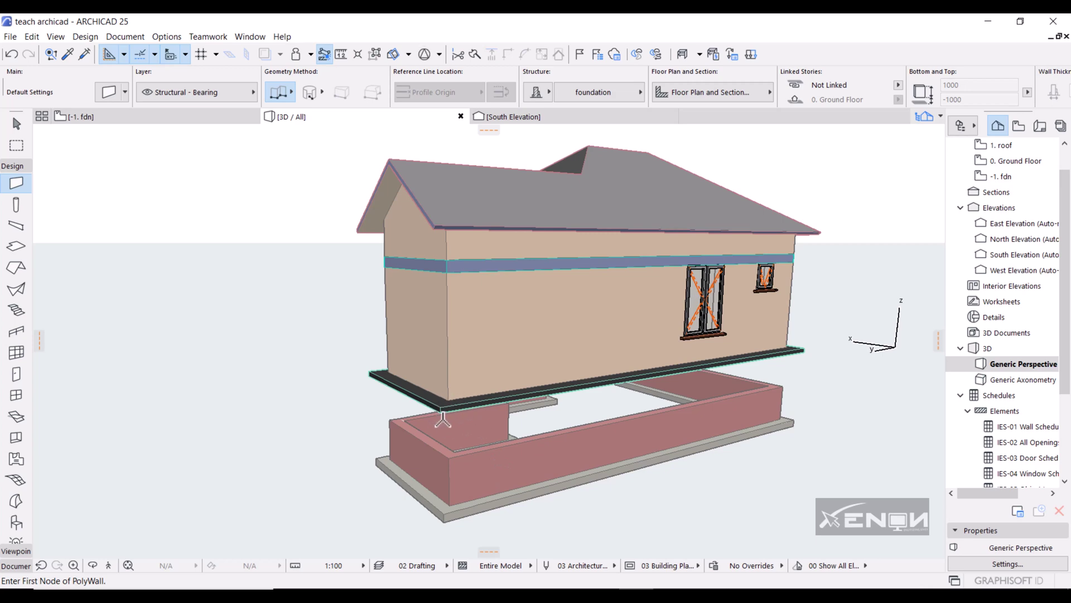
scroll(442, 418, "up", 3)
scroll(443, 416, "up", 3)
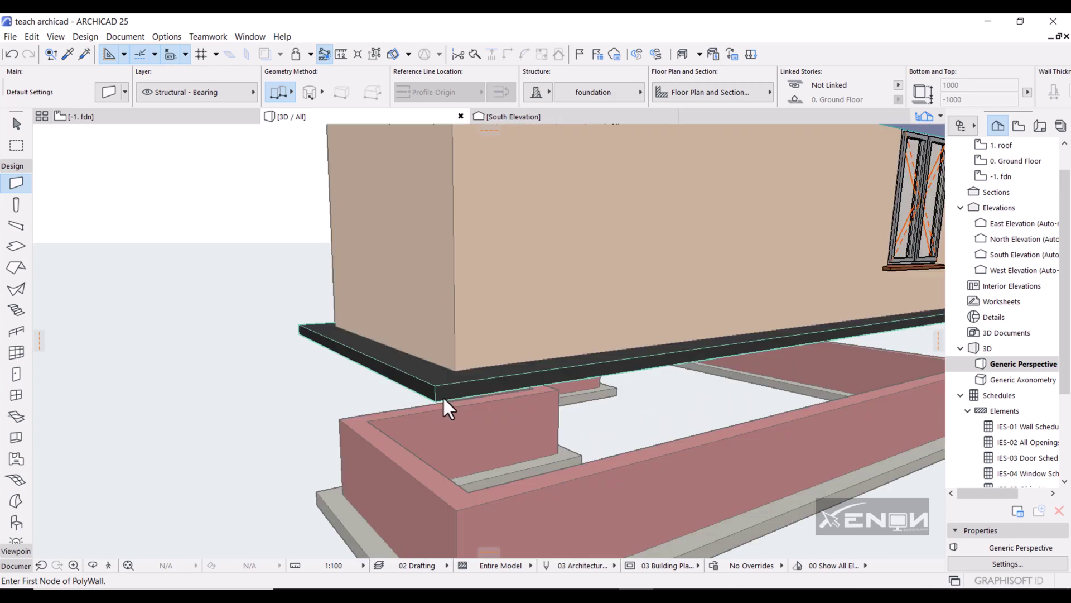
Measure from the slab corner to check the gap down to the foundation walls.
key("m")
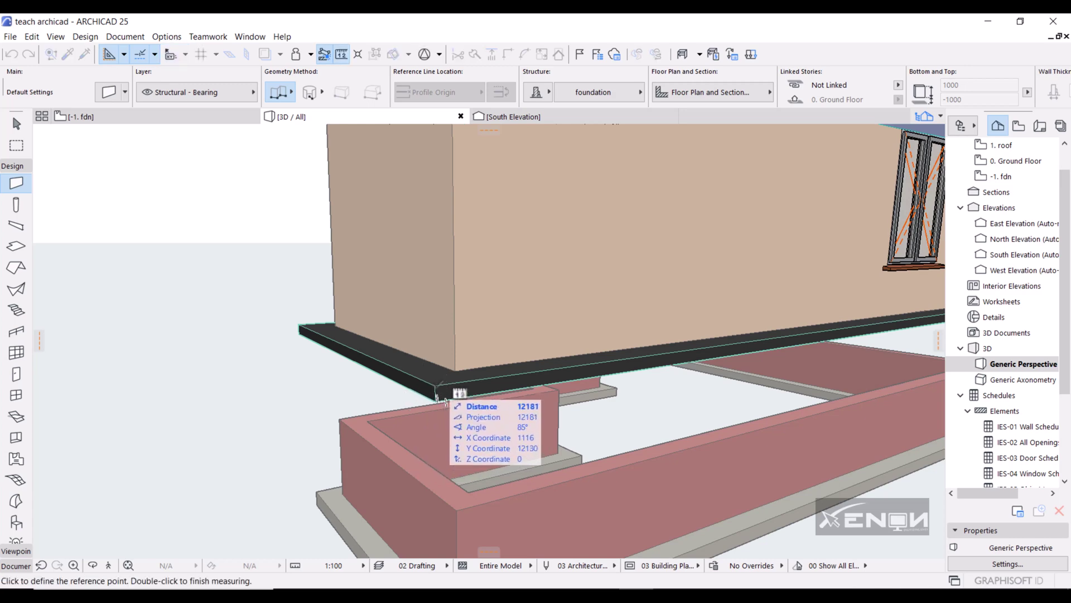
left_click(436, 395)
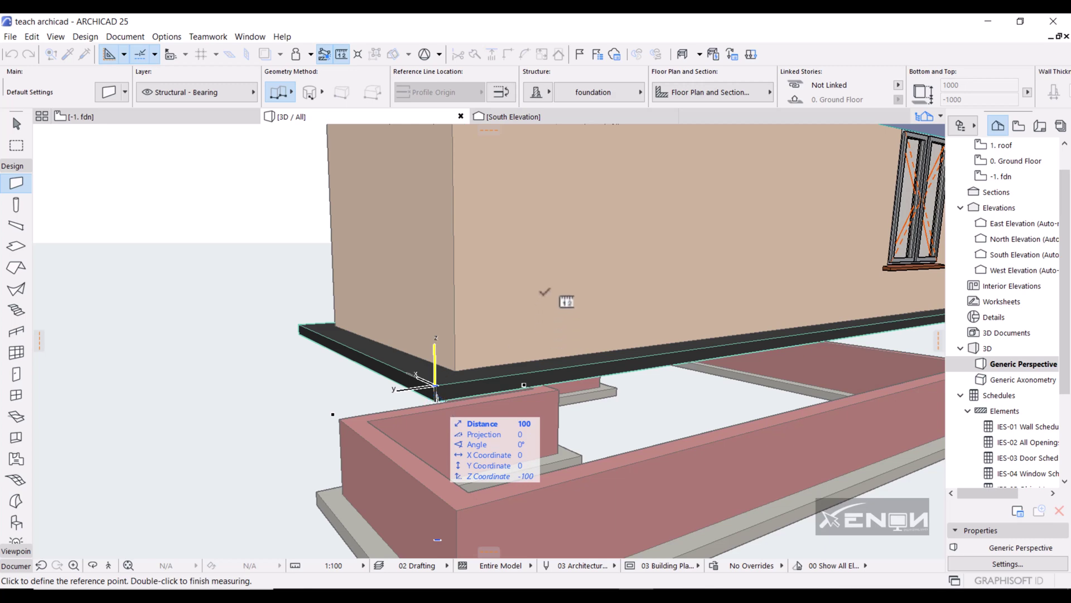
key("Escape")
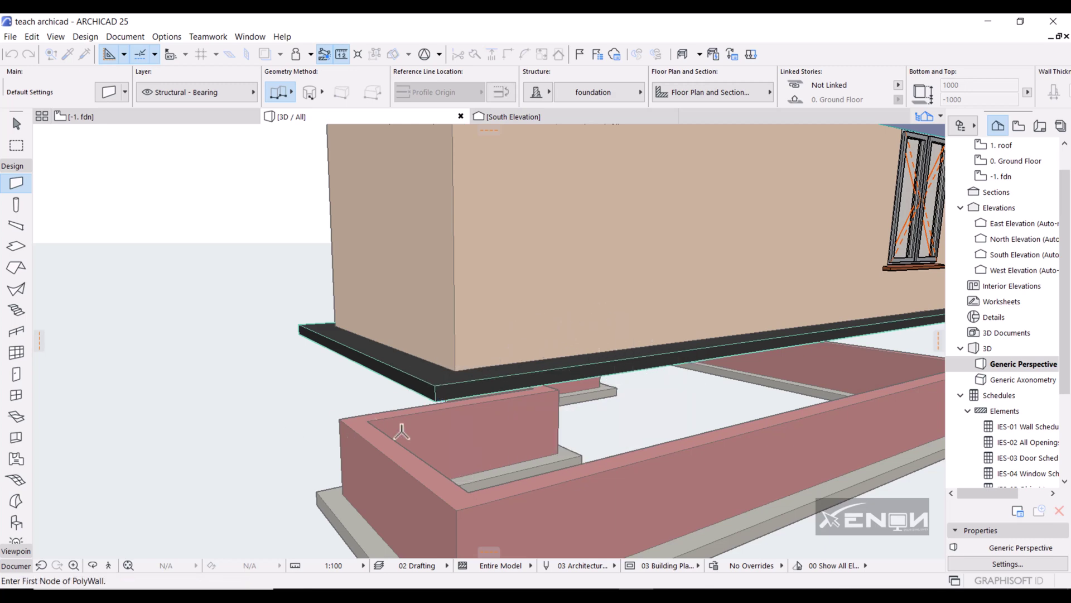
Select all eight foundation walls in the 3D view.
scroll(566, 437, "down", 3)
middle_click_drag(566, 438, 557, 353)
scroll(562, 385, "down", 2)
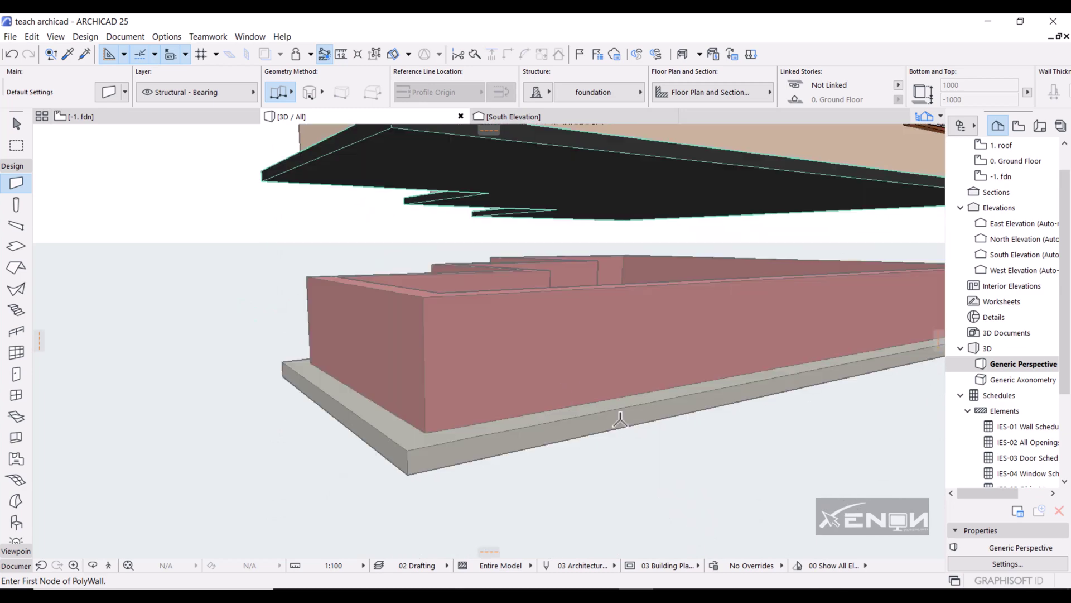
scroll(487, 350, "down", 1)
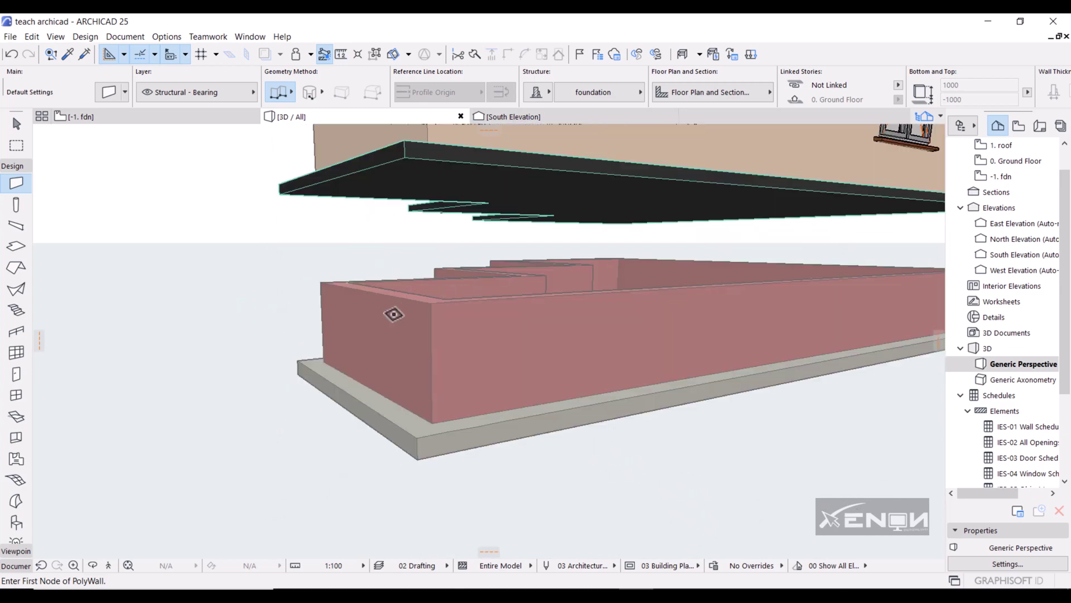
key("shift")
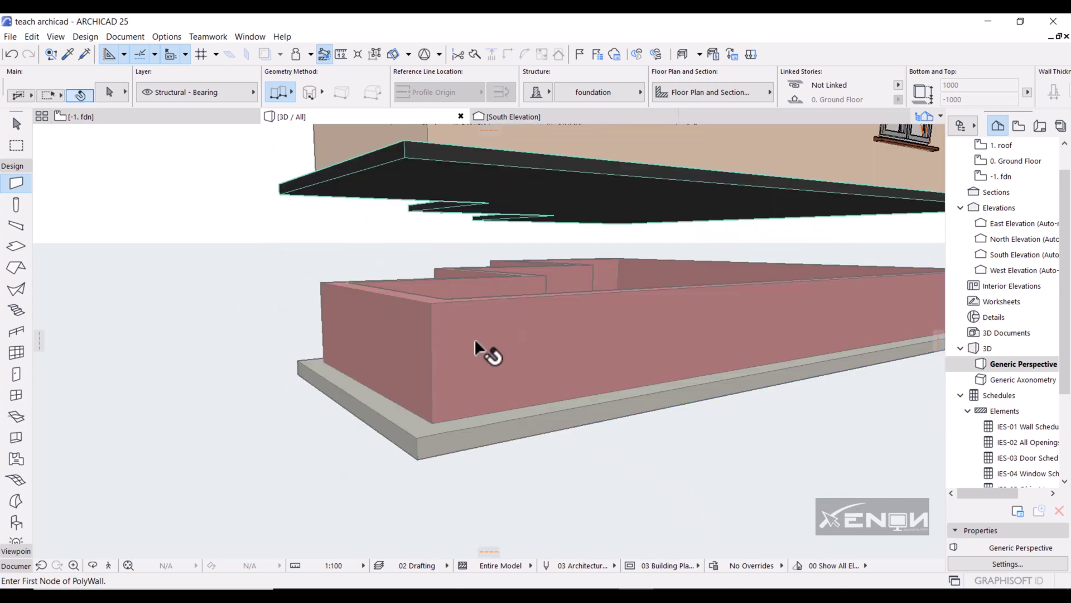
key("ctrl+a")
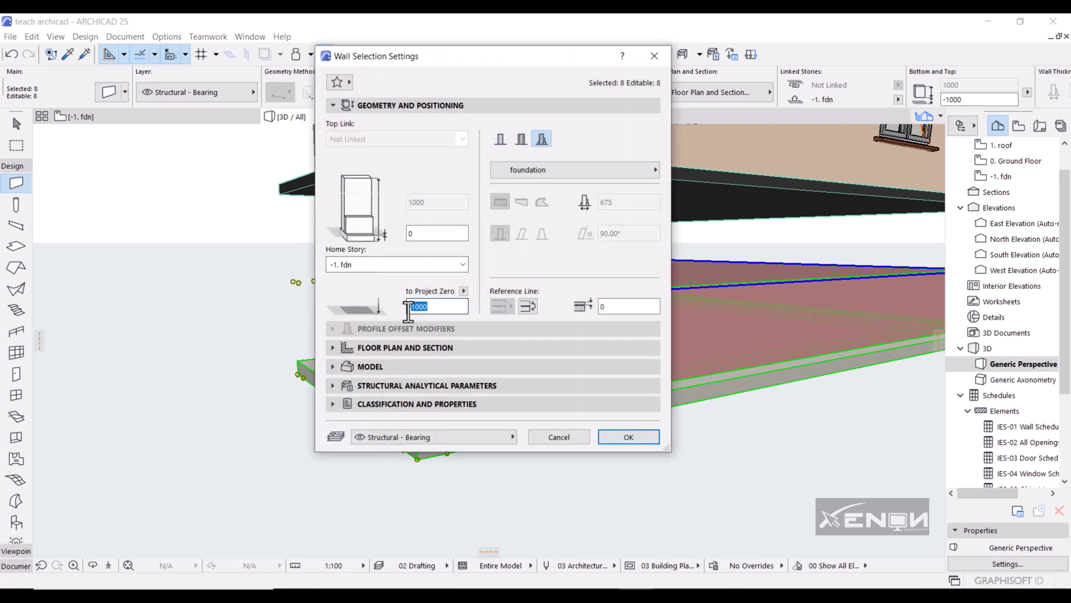
Set the walls' bottom elevation to -100 to Project Zero, then deselect them.
left_click_drag(436, 306, 372, 320)
type("-100")
left_click(630, 438)
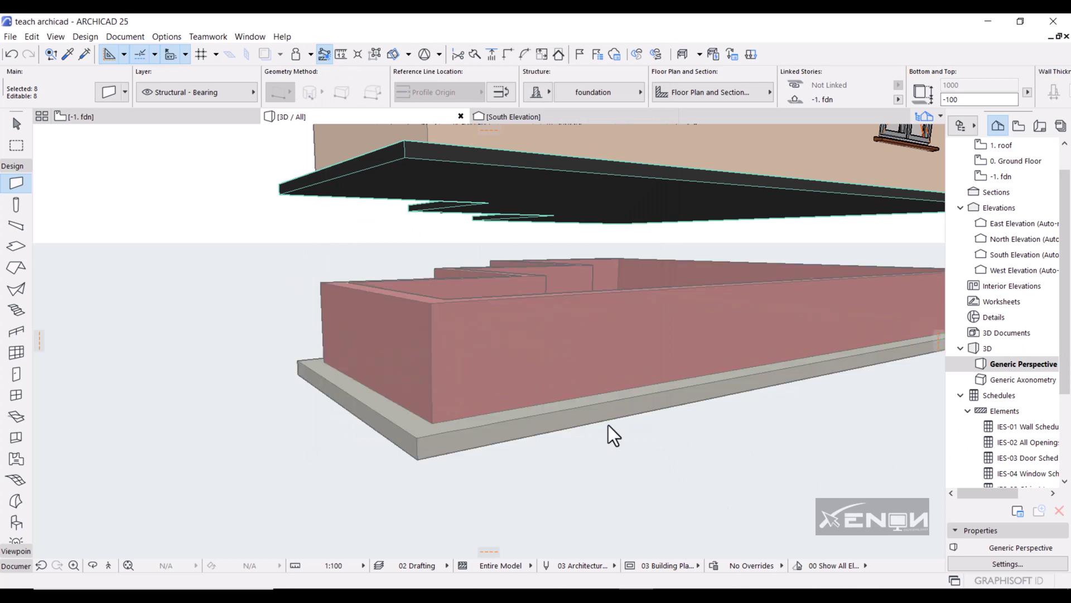
mouse_move(608, 424)
middle_mouse_down("shift")
mouse_move(541, 387)
mouse_move(497, 443)
middle_mouse_up("shift")
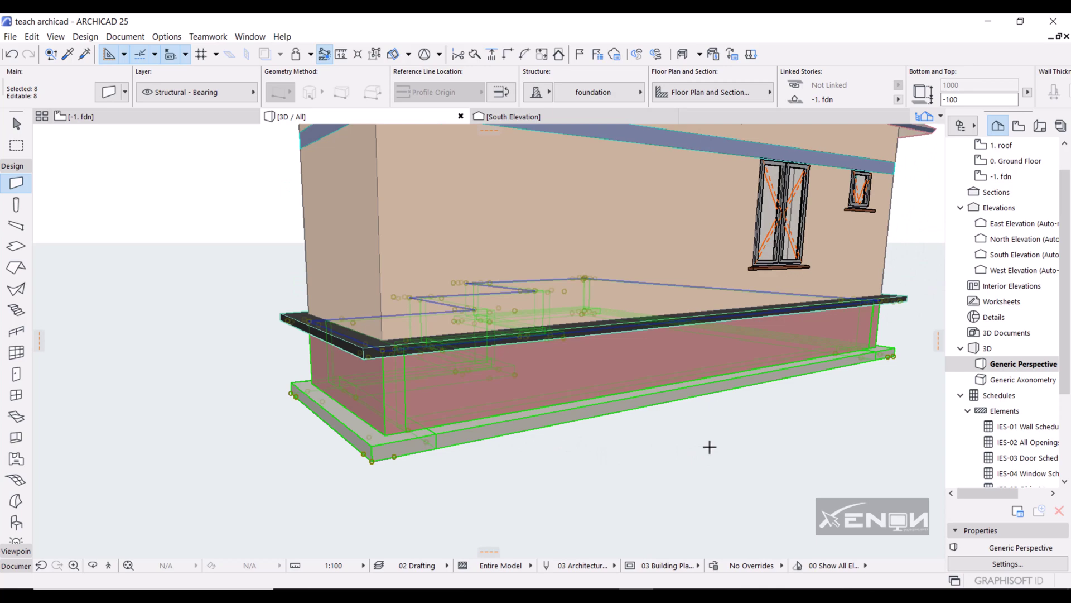
key("Escape")
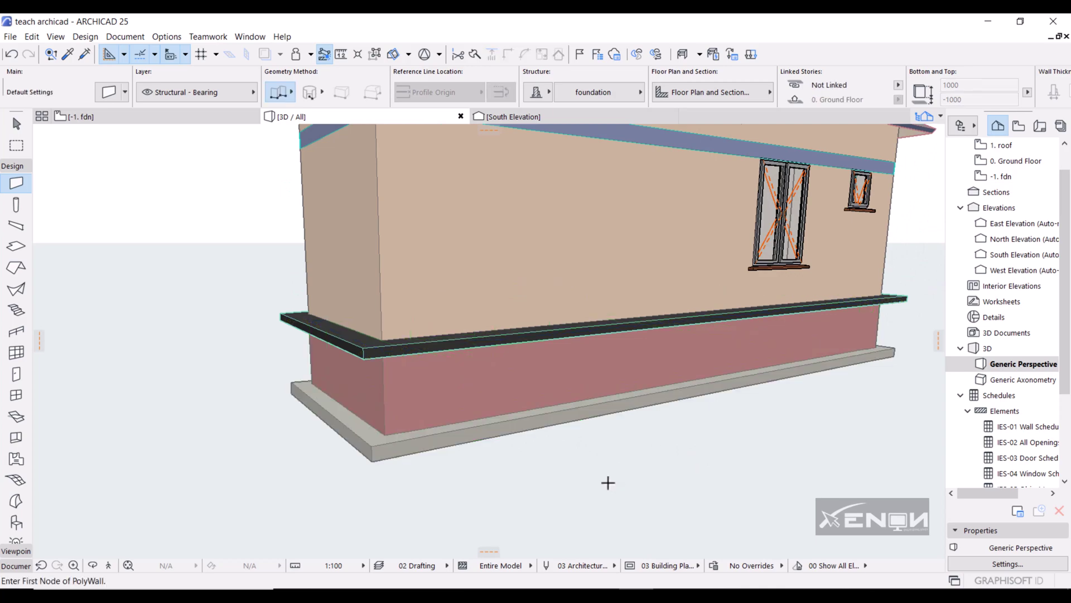
mouse_move(684, 473)
middle_mouse_down("shift")
mouse_move(684, 464)
mouse_move(559, 491)
mouse_move(608, 476)
mouse_move(672, 477)
middle_mouse_up("shift")
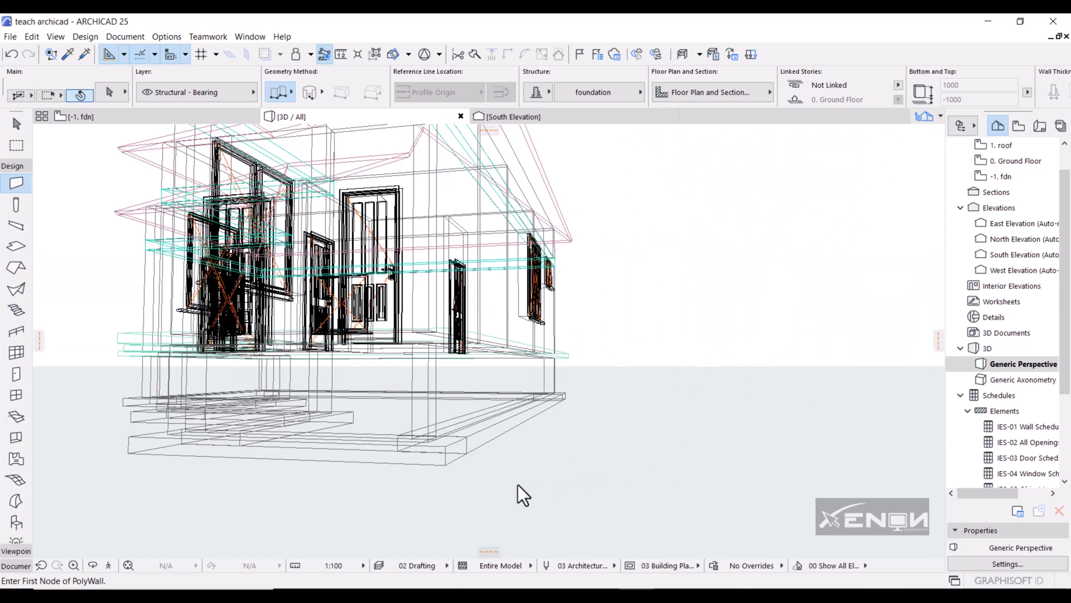
mouse_move(518, 484)
middle_mouse_down("shift")
mouse_move(455, 491)
mouse_move(521, 493)
mouse_move(337, 487)
mouse_move(437, 485)
middle_mouse_up("shift")
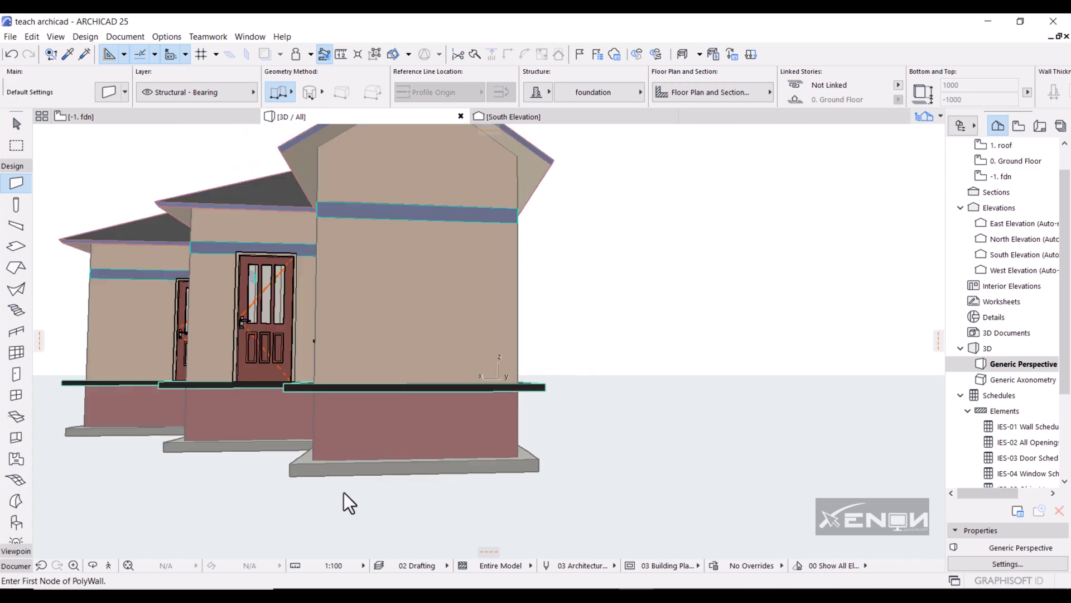
mouse_move(343, 492)
middle_mouse_down("shift")
mouse_move(310, 487)
mouse_move(407, 470)
mouse_move(375, 497)
middle_mouse_up("shift")
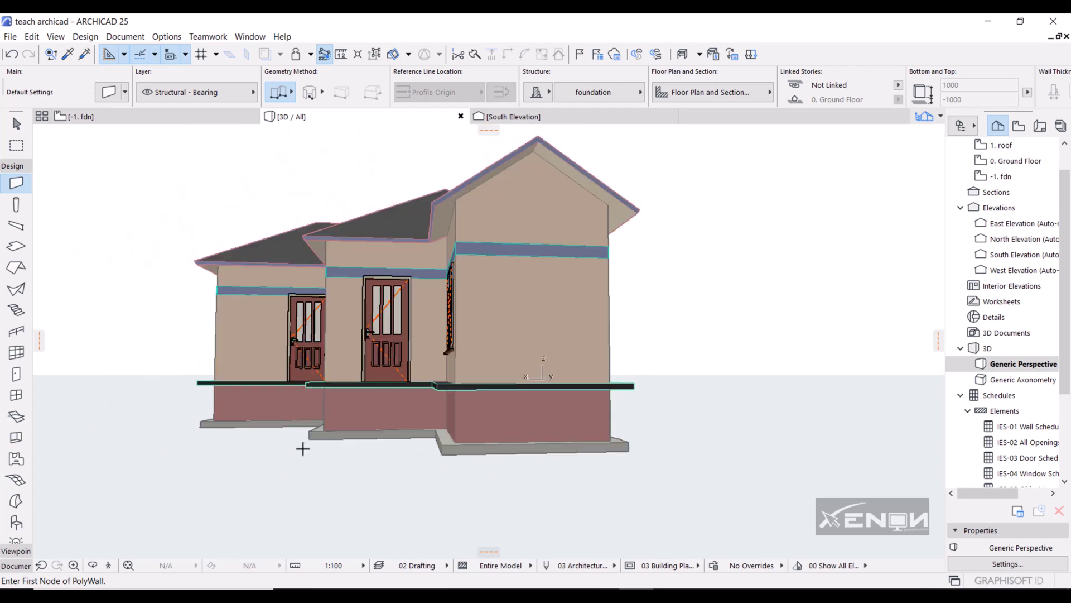
mouse_move(278, 446)
middle_mouse_down("shift")
mouse_move(459, 467)
mouse_move(394, 470)
middle_mouse_up("shift")
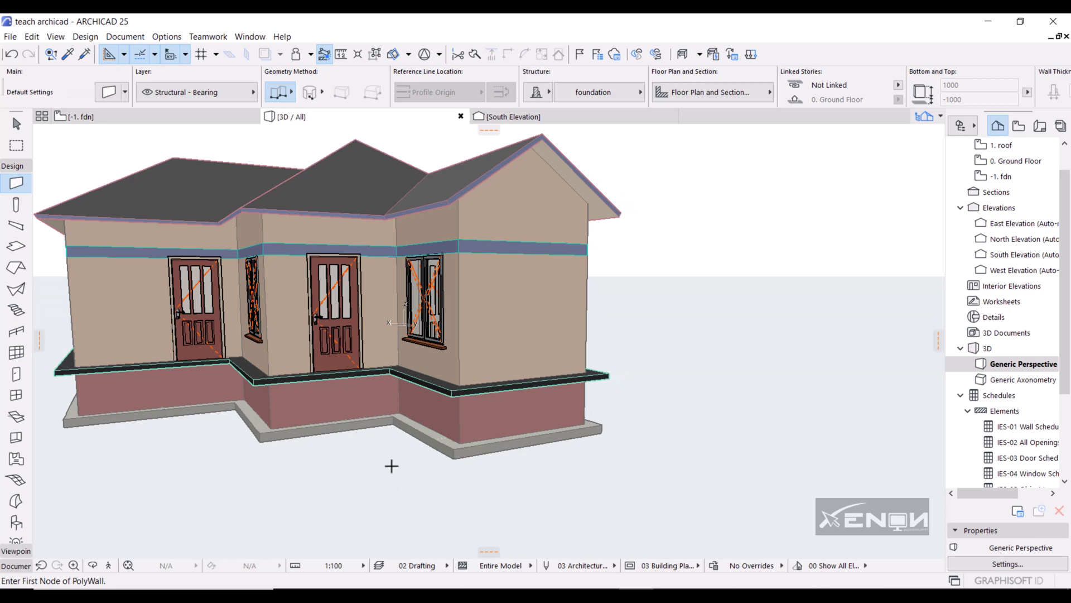